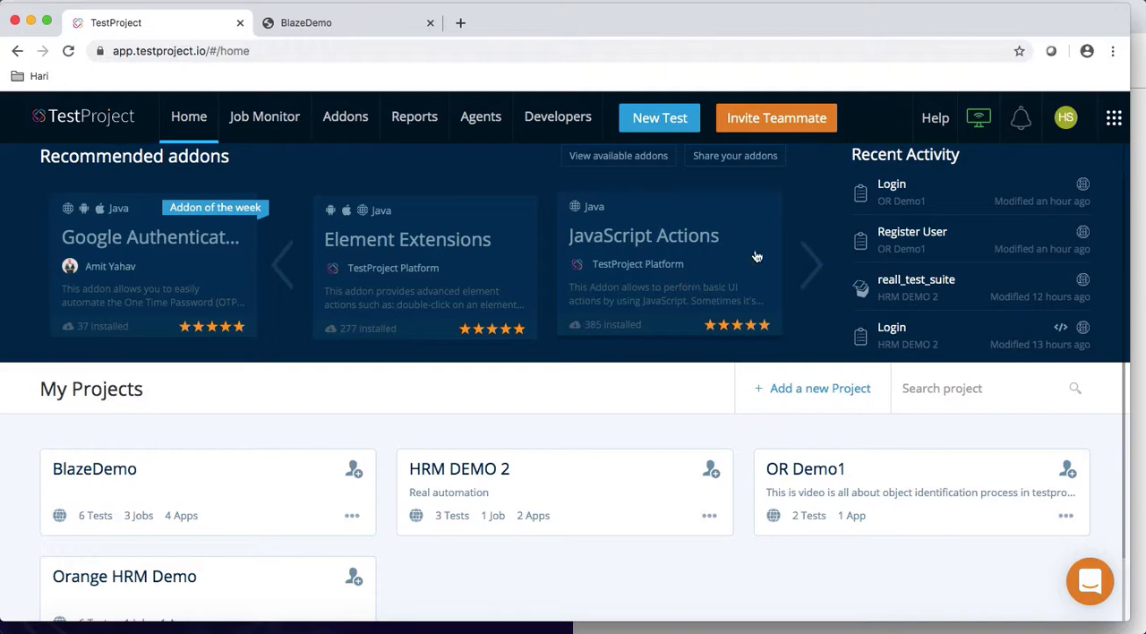
click(1066, 131)
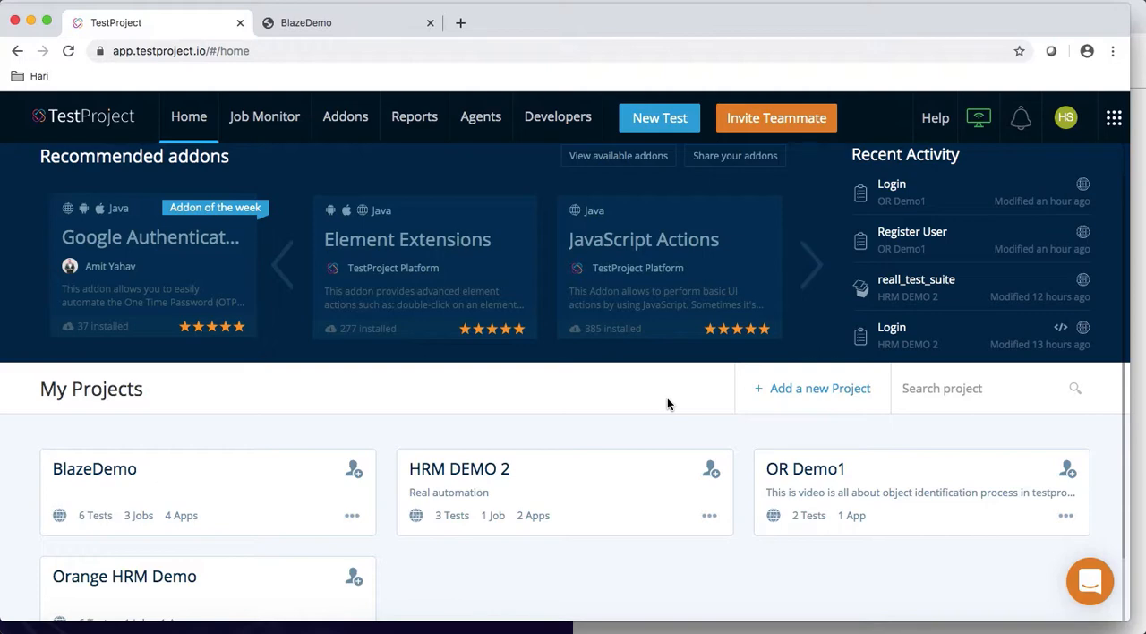
Step: Create a new project named "First Project" with the description "This is first project in testproject automation test tool"
click(792, 394)
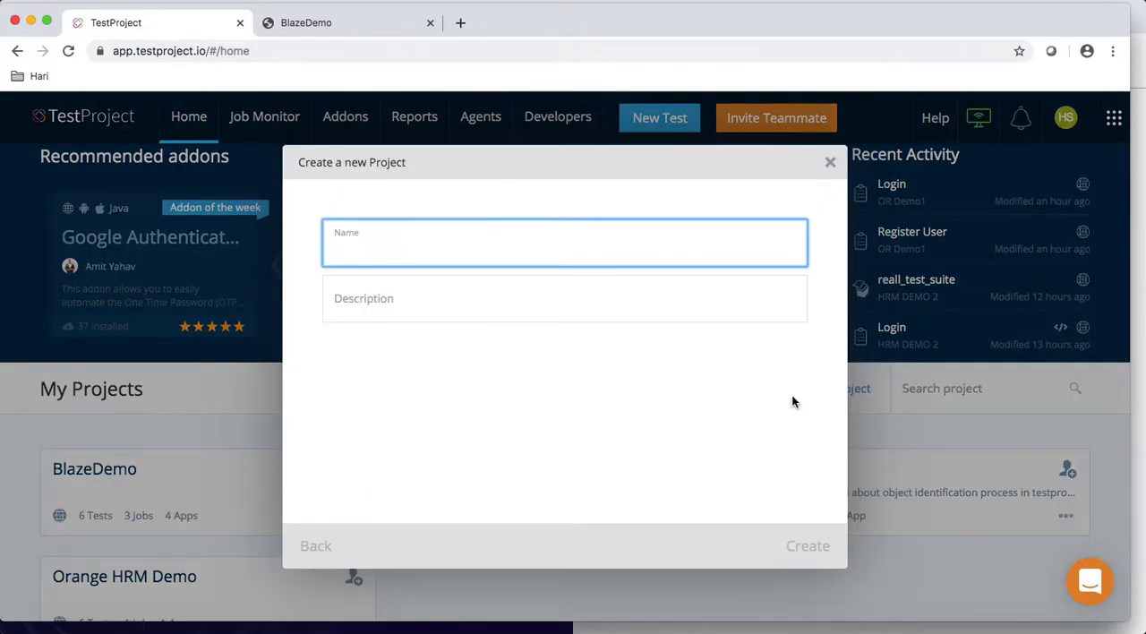
text(First Project)
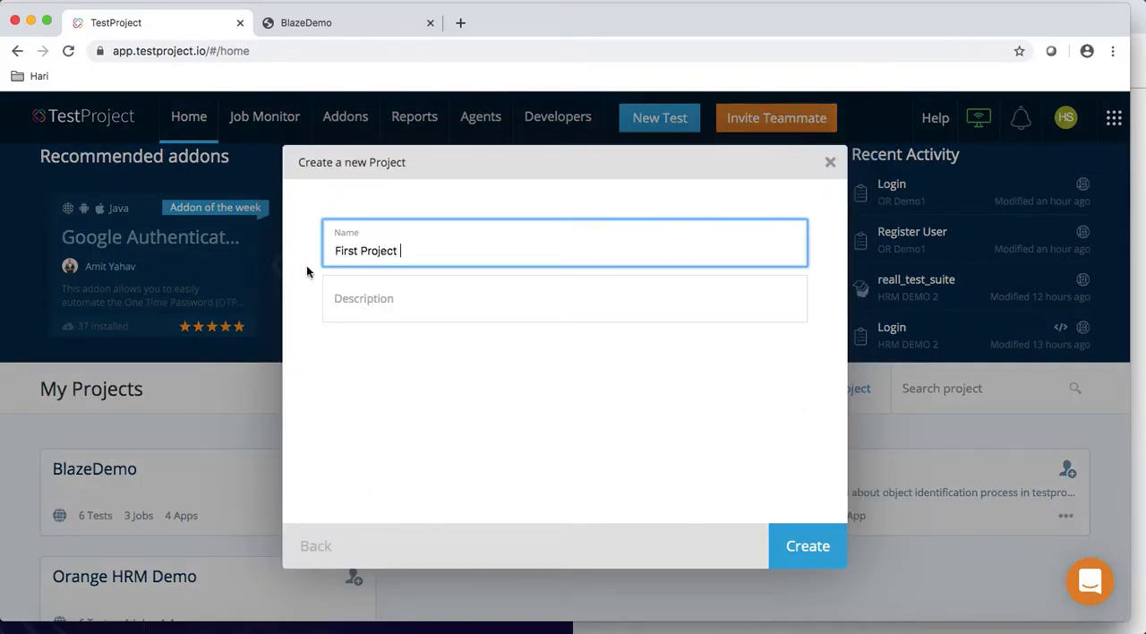
click(349, 304)
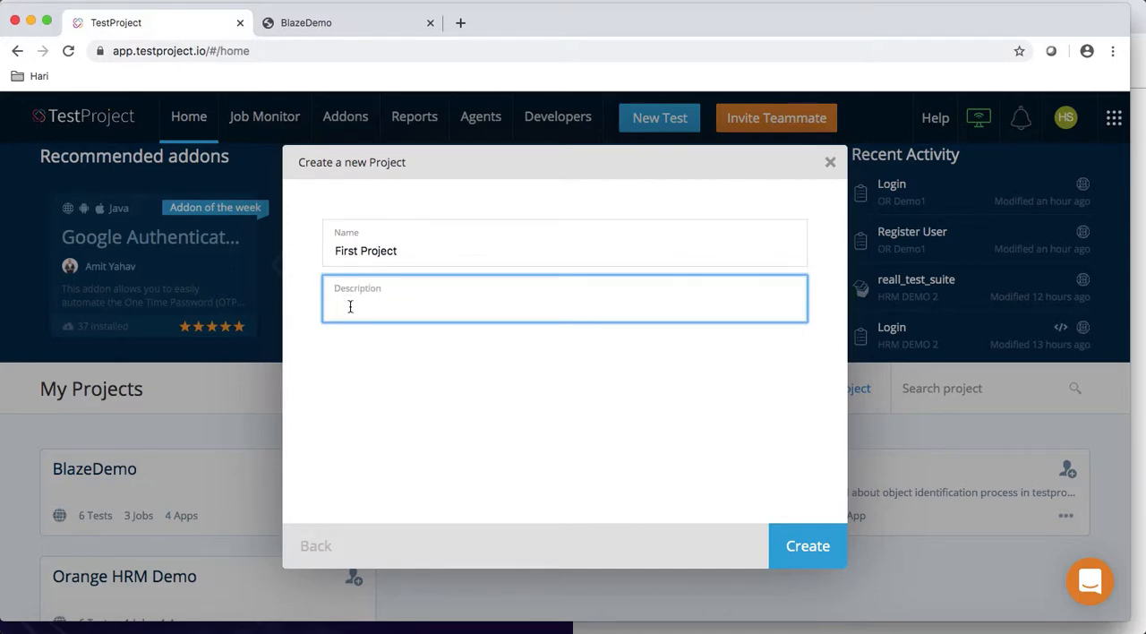
text(This is first project in testproject automation test tool)
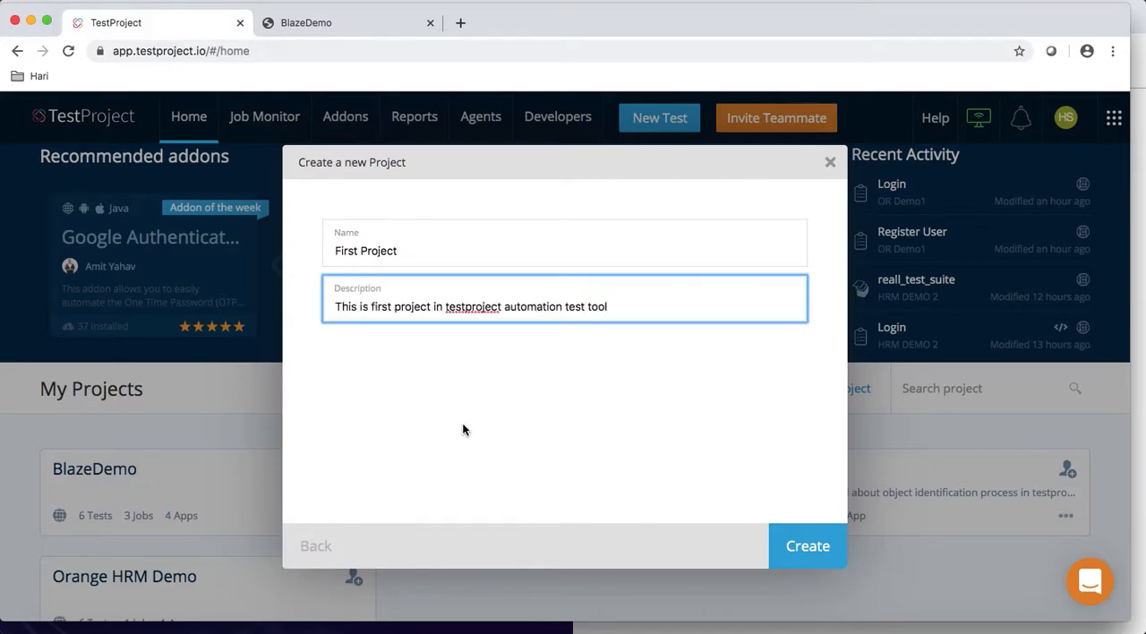
click(808, 546)
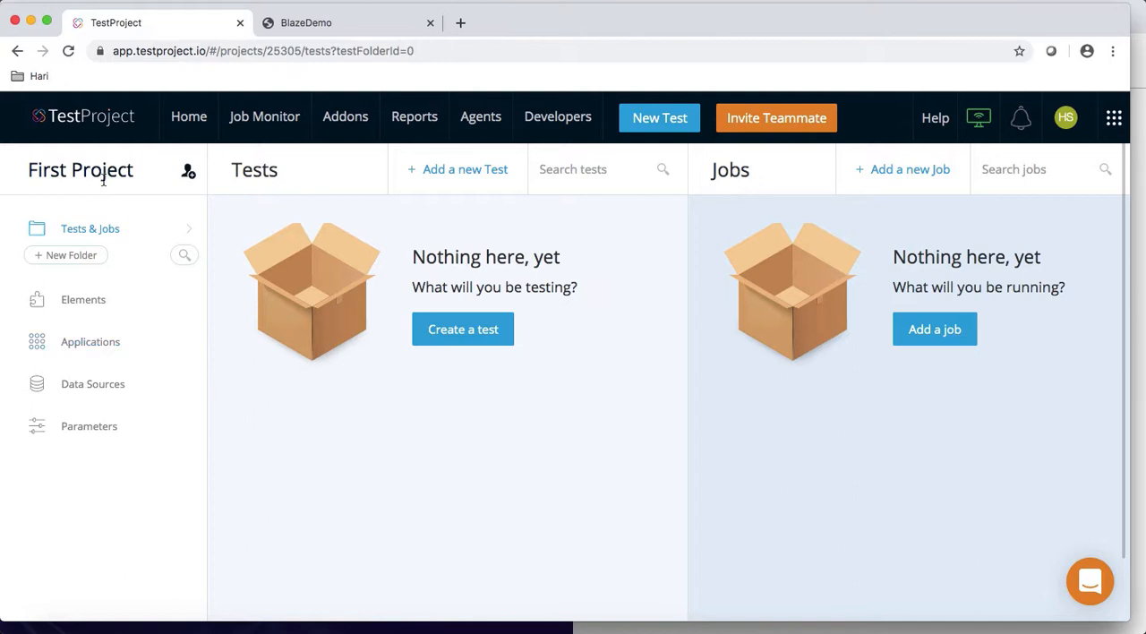
Step: View the team member invitation form for First Project and close it without inviting anyone
click(189, 176)
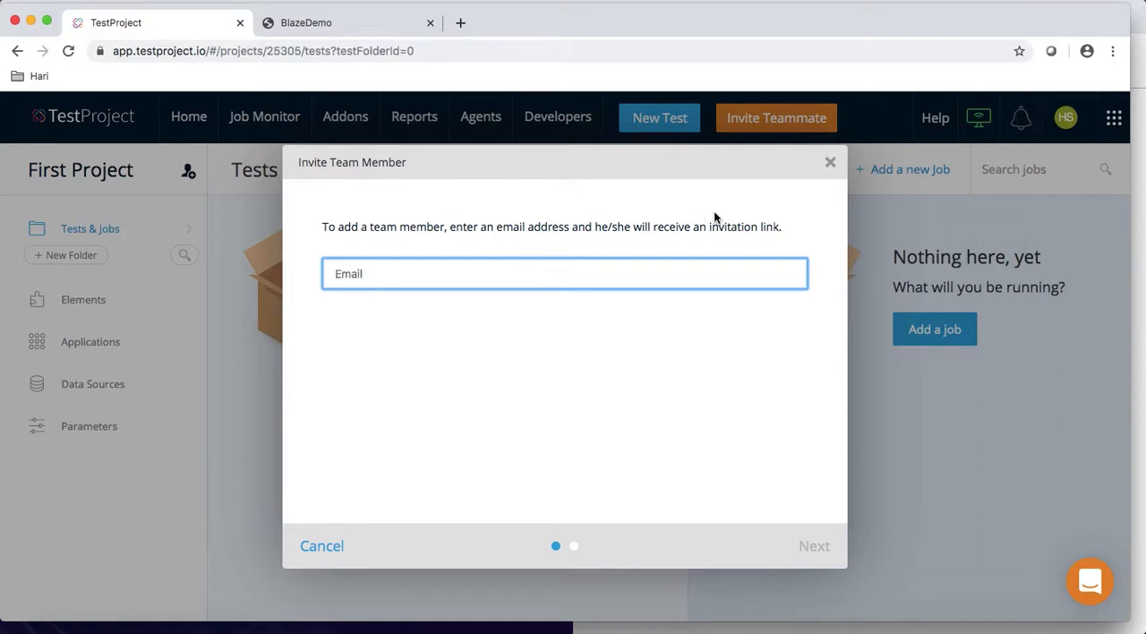
click(830, 162)
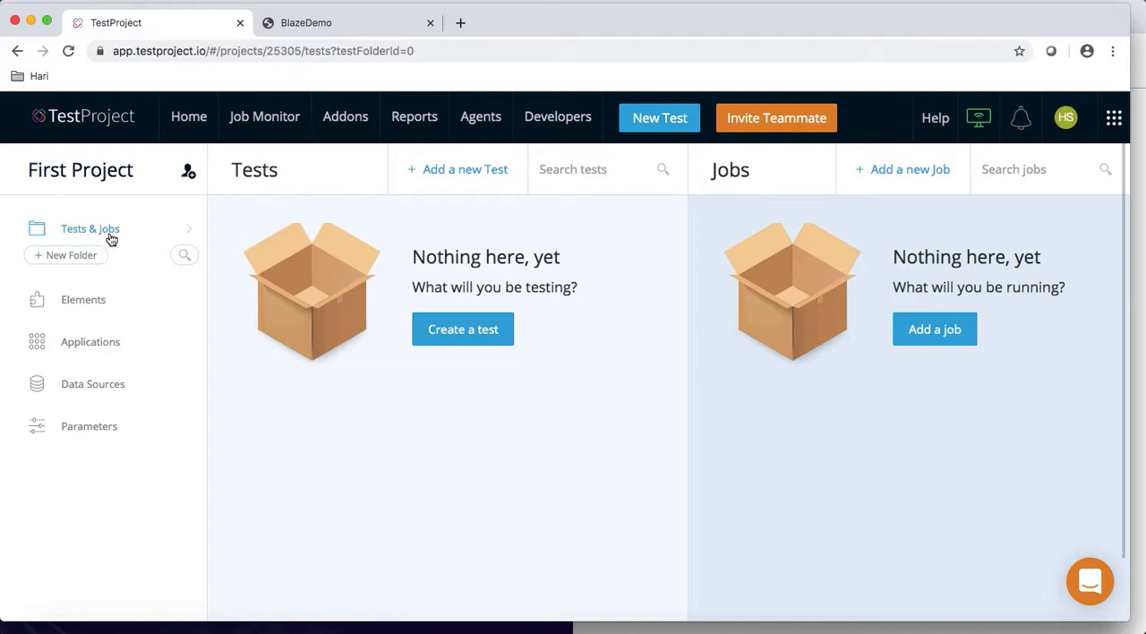
Step: Look at the project's Elements and Applications sections and the platform choices for a new application, without adding one
click(93, 304)
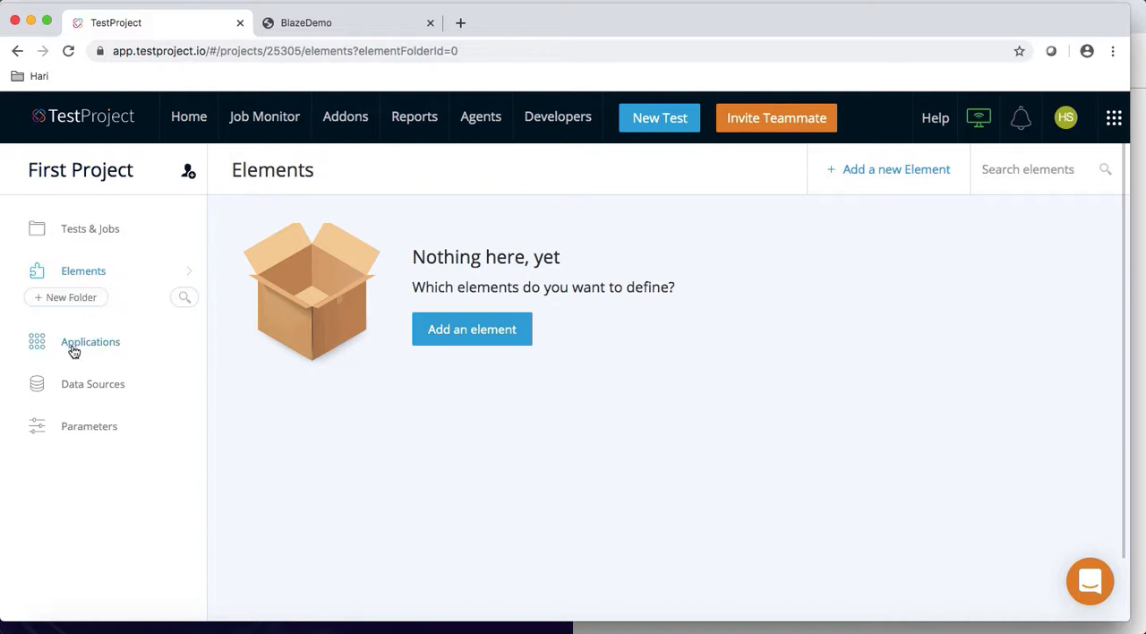
click(73, 348)
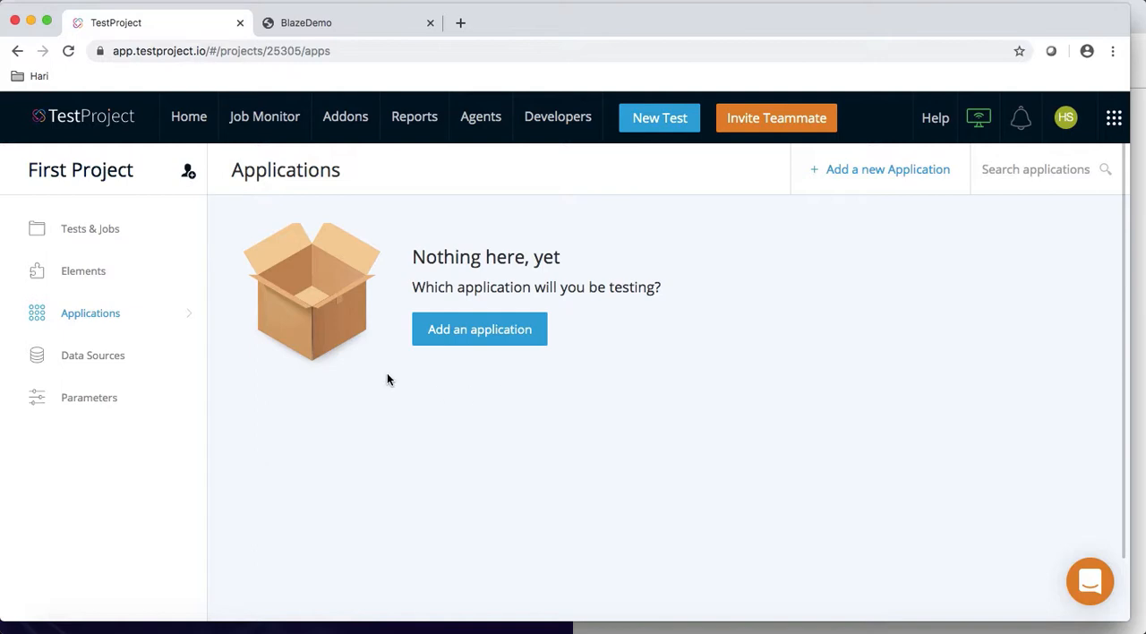
click(466, 334)
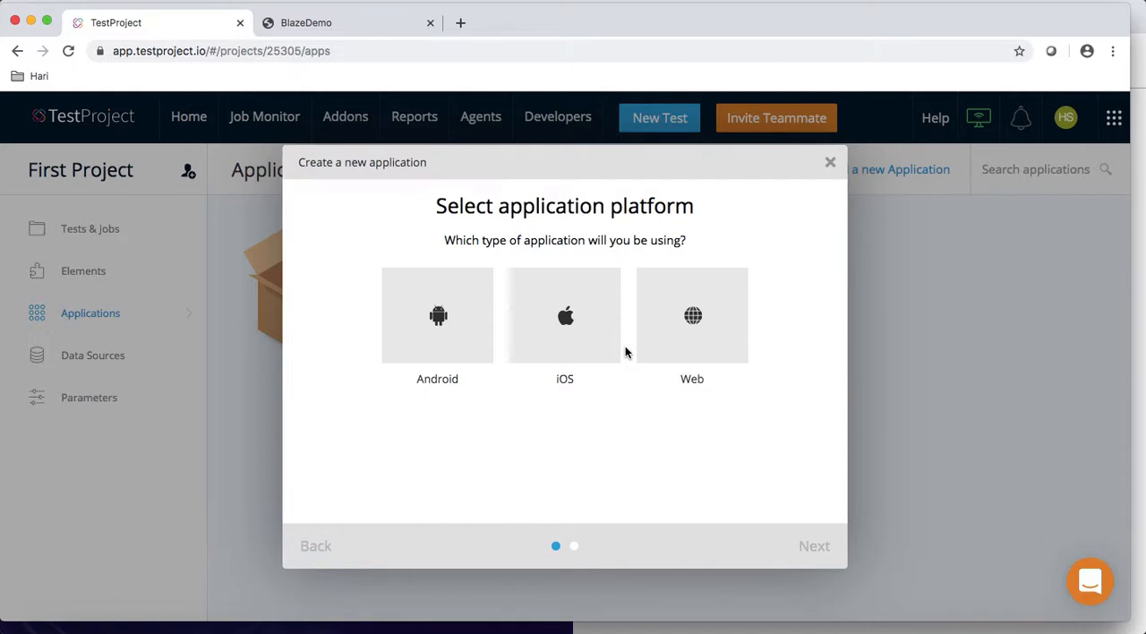
click(830, 164)
Step: Look at the project's Data Sources and Parameters sections and their creation forms, without adding anything
click(99, 365)
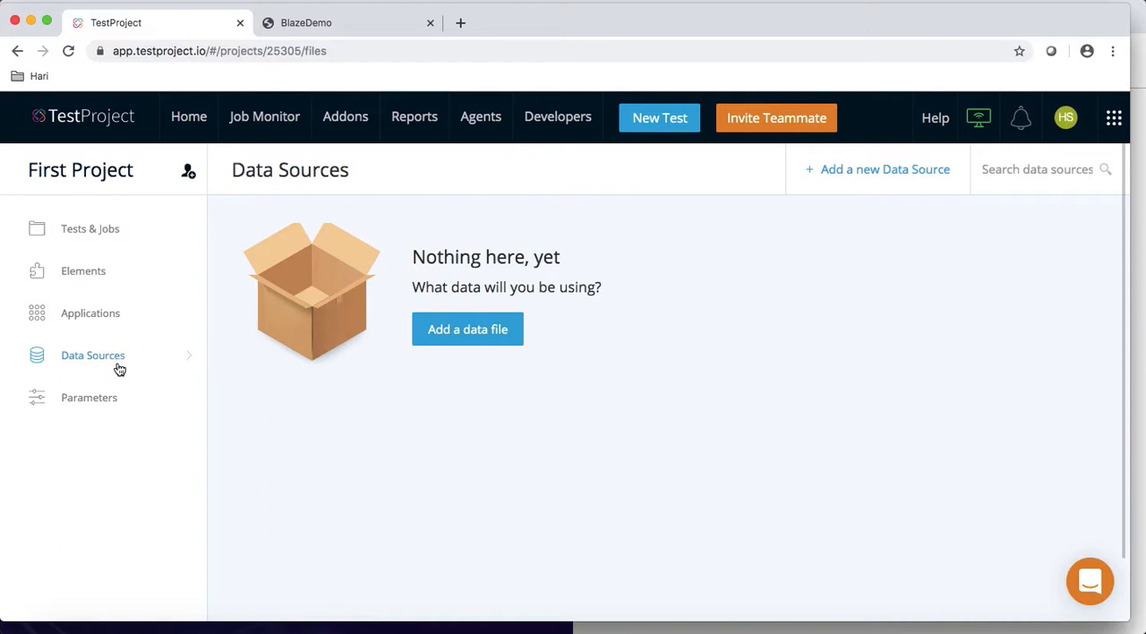
click(439, 337)
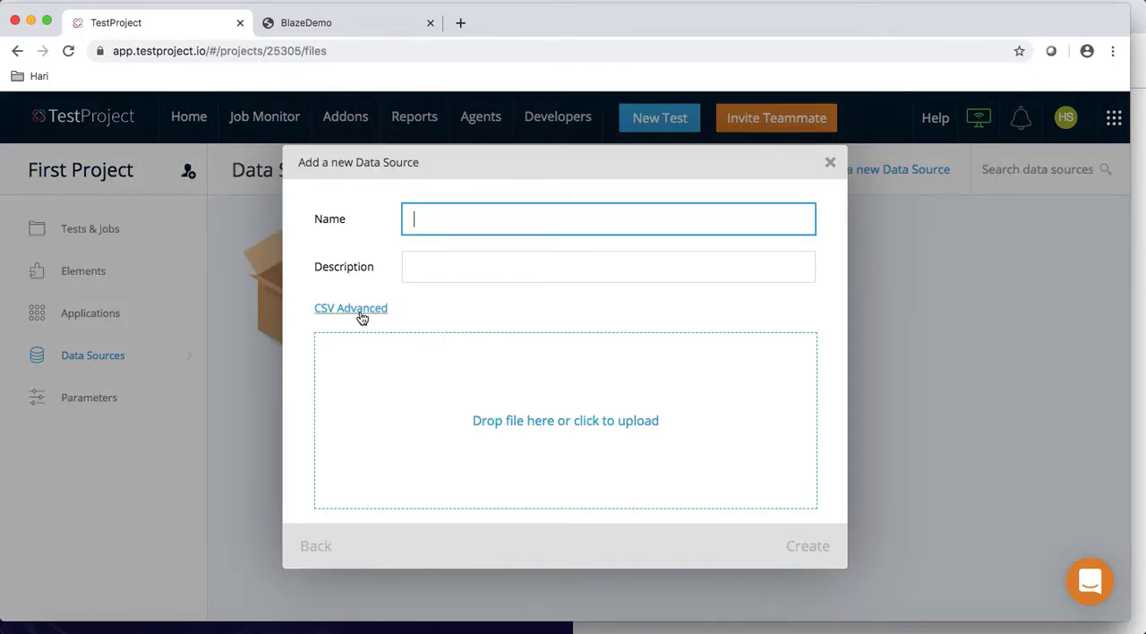
click(831, 168)
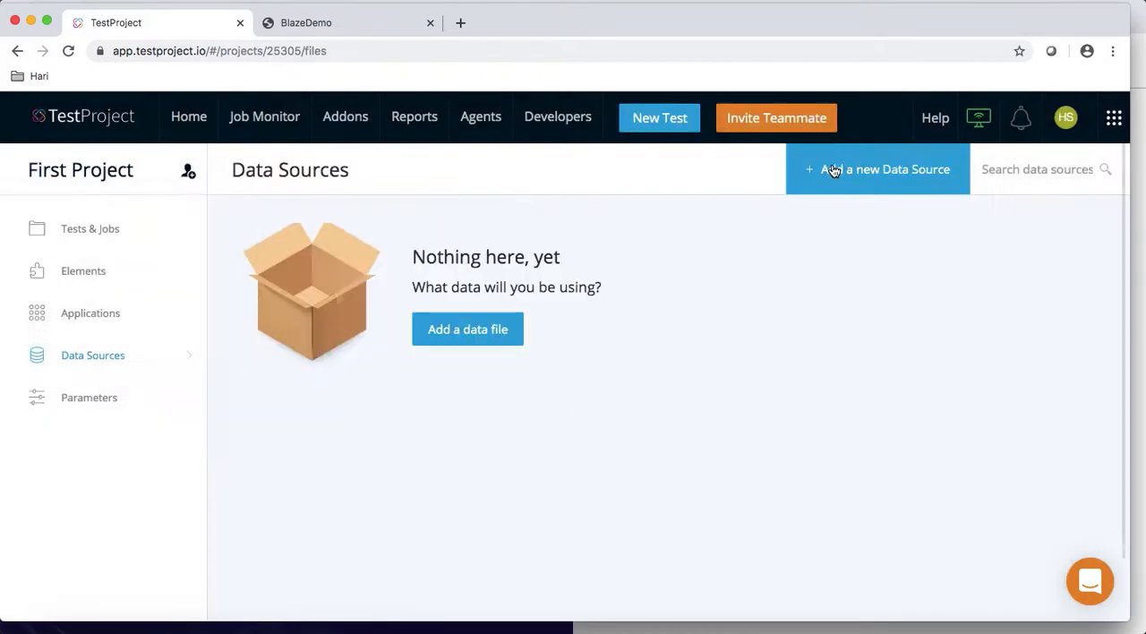
click(114, 407)
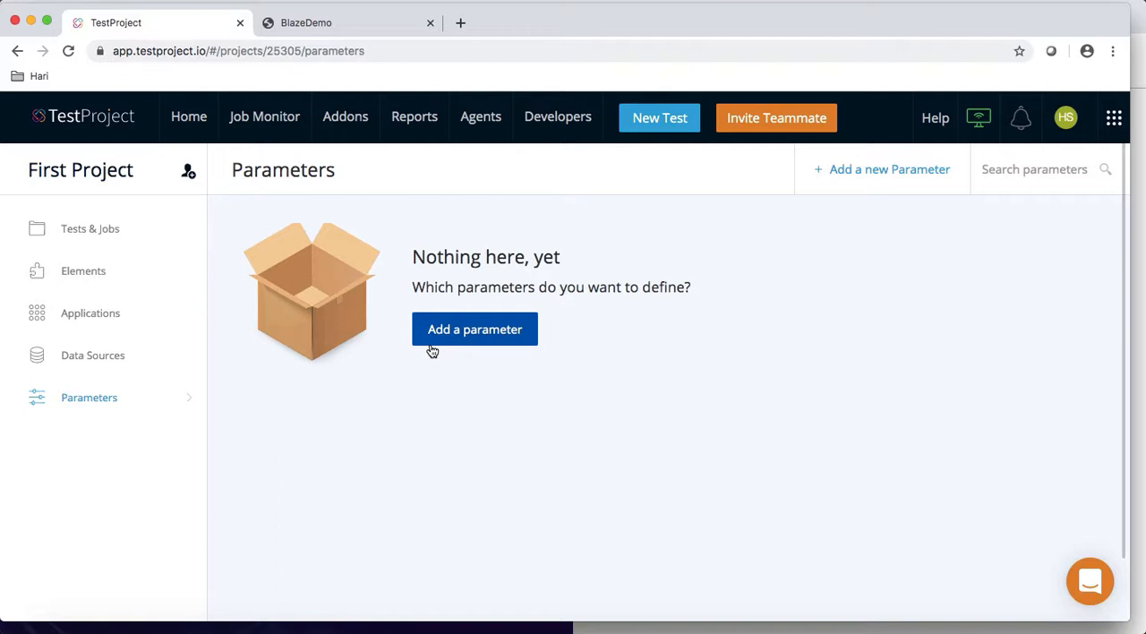
click(515, 326)
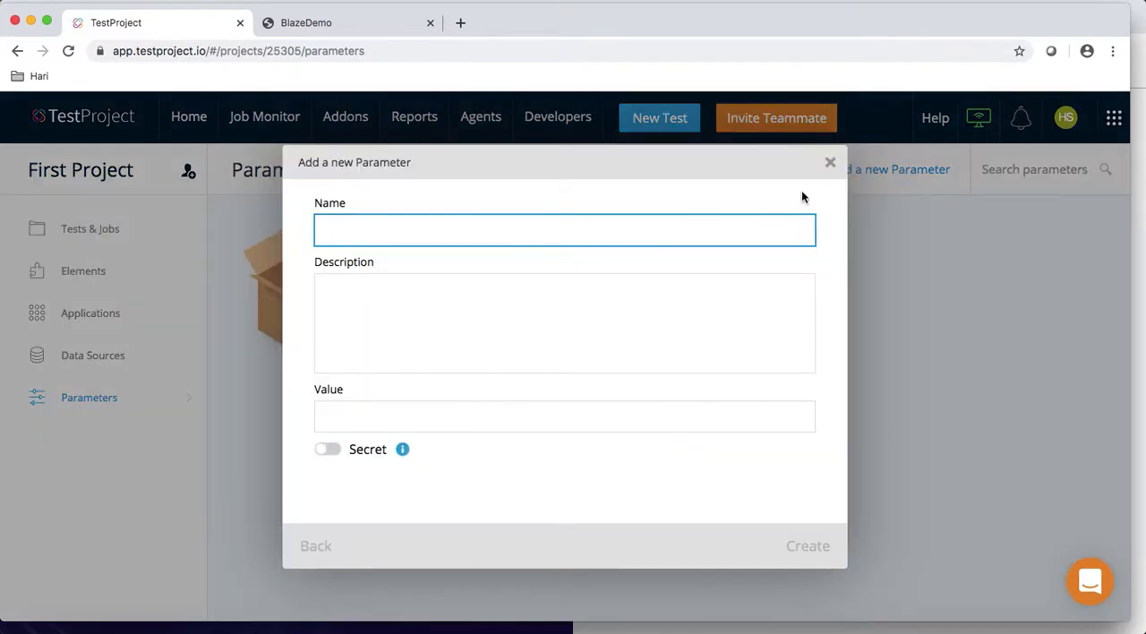
click(830, 162)
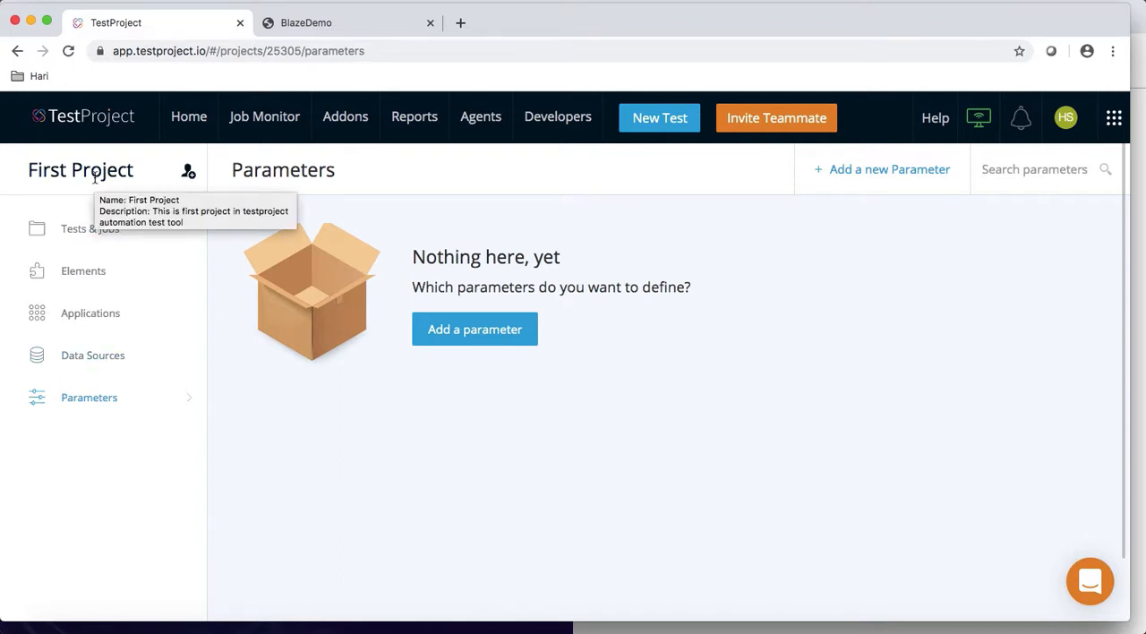
Step: Copy the blazedemo.com address from the open BlazeDemo page and return to the project's Applications section
click(91, 314)
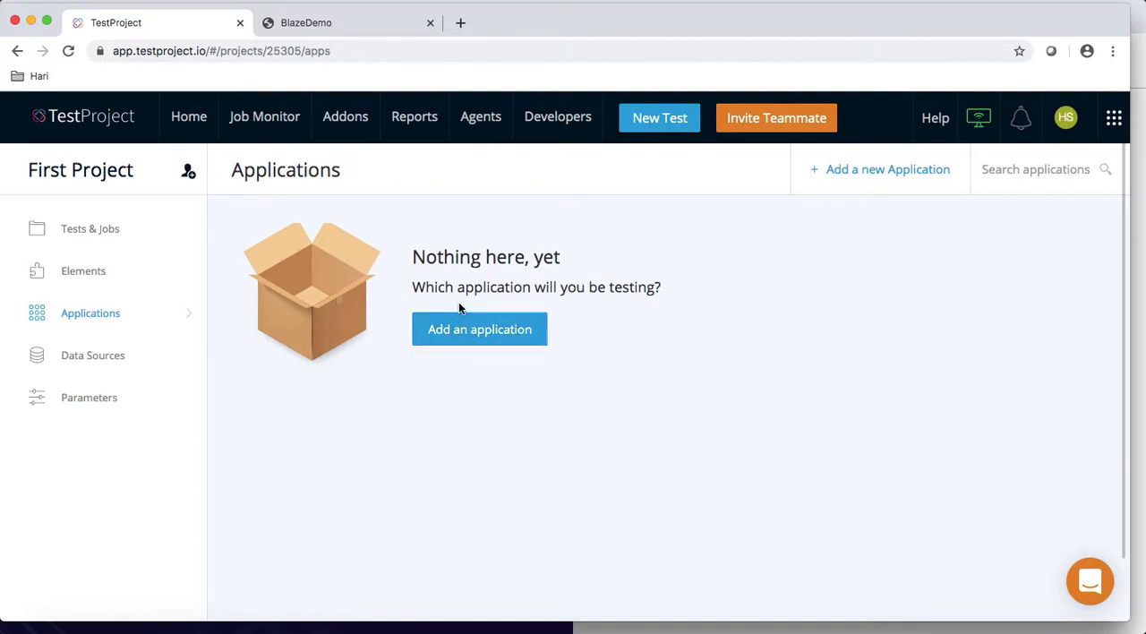
click(397, 34)
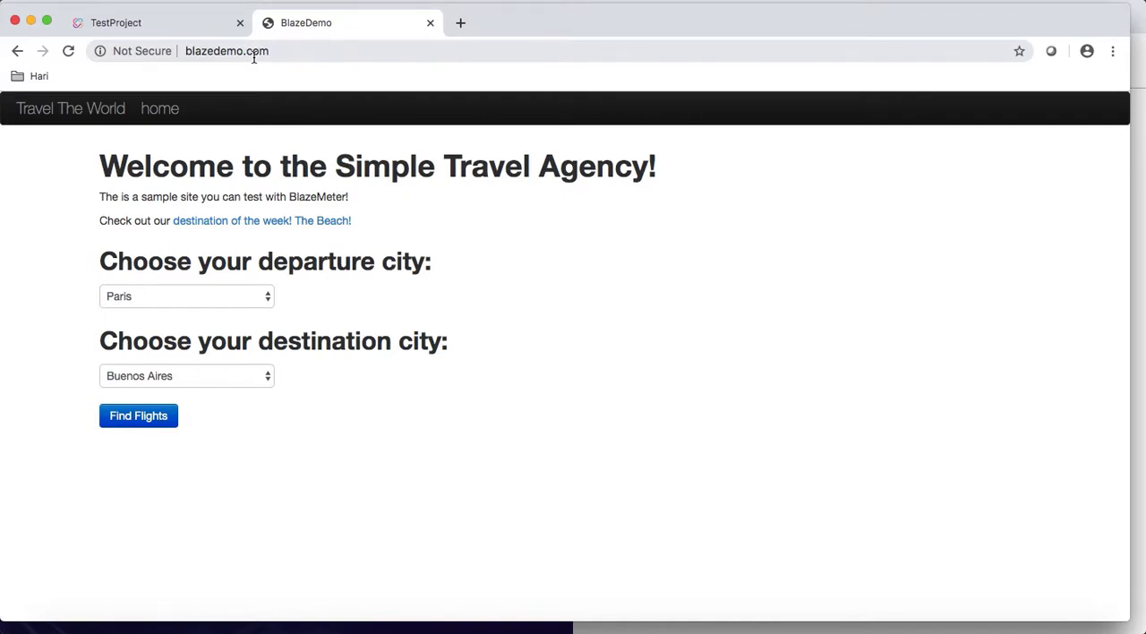
drag(271, 51, 179, 52)
key(super+c)
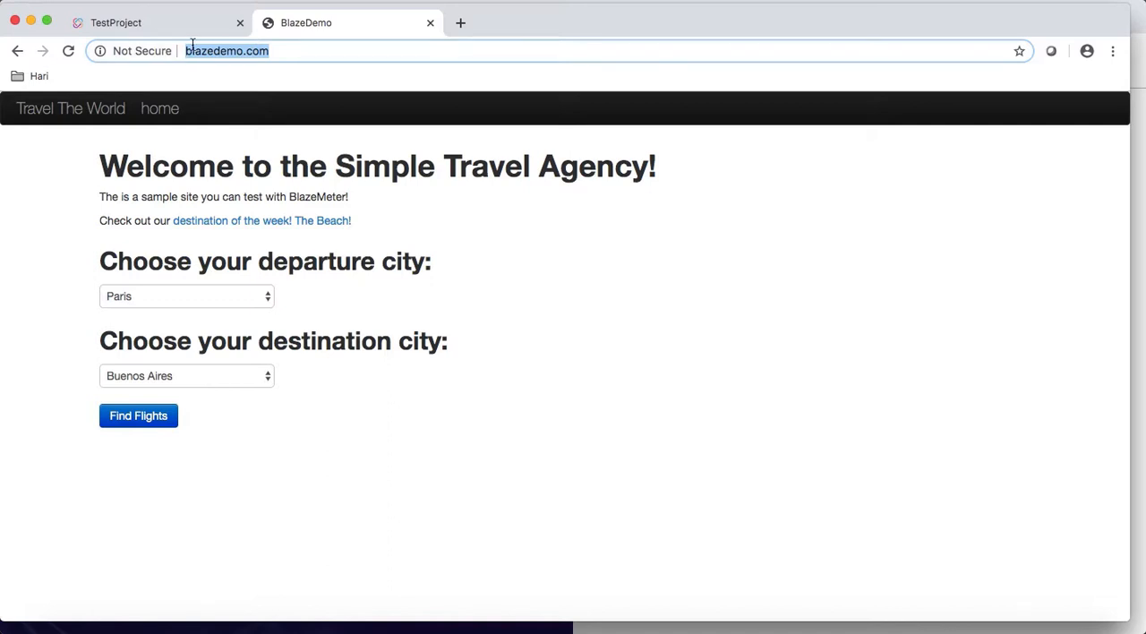
click(183, 25)
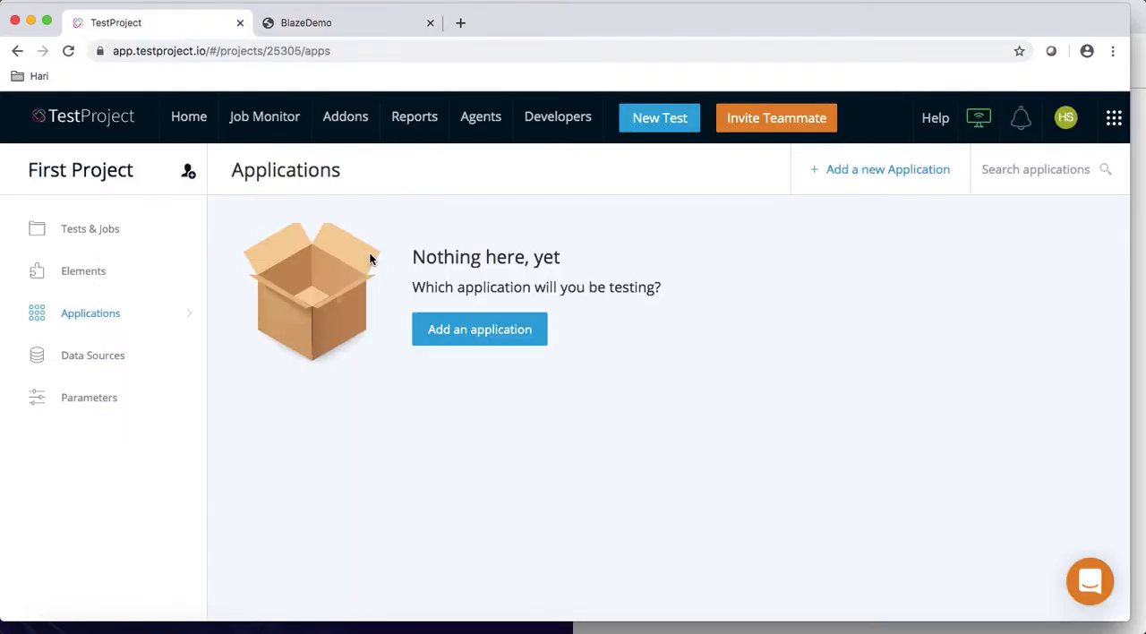
click(455, 337)
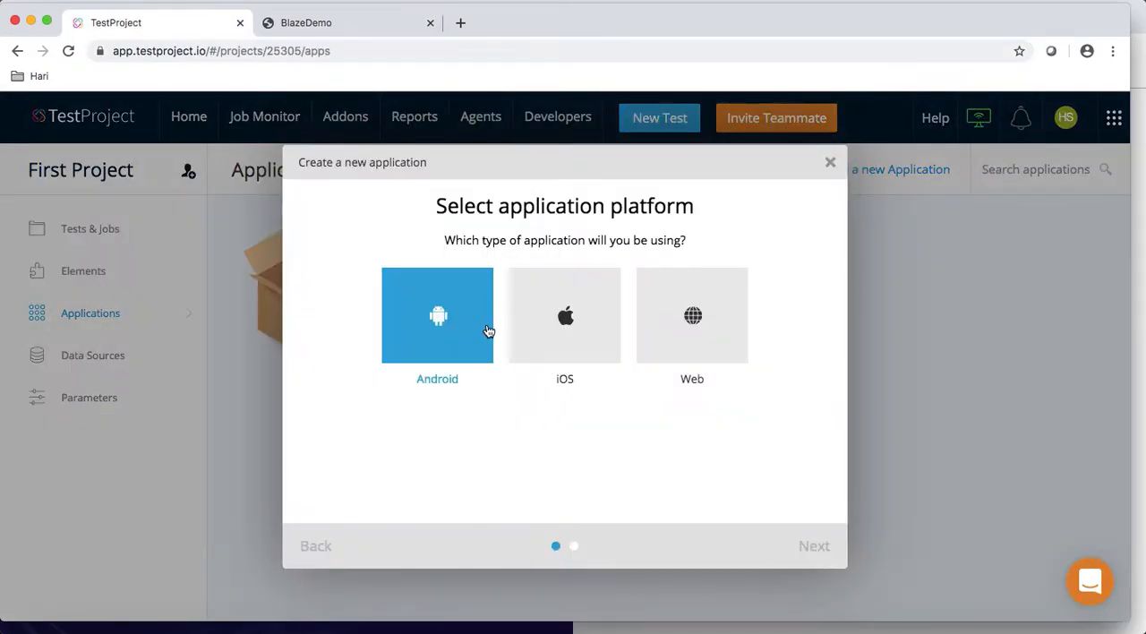
click(695, 341)
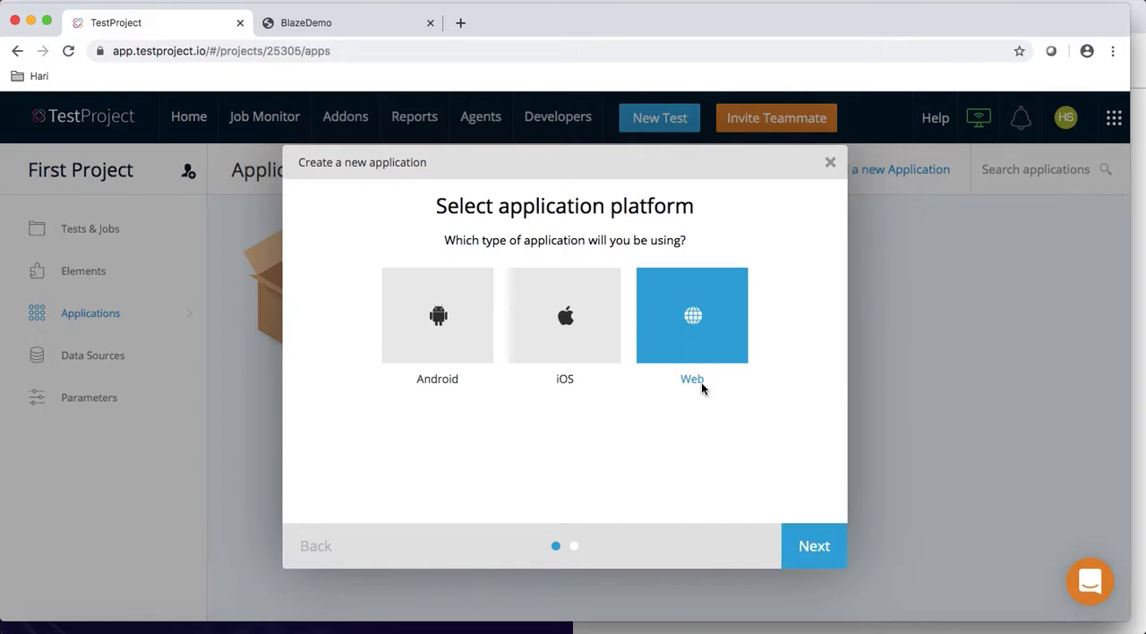
click(814, 546)
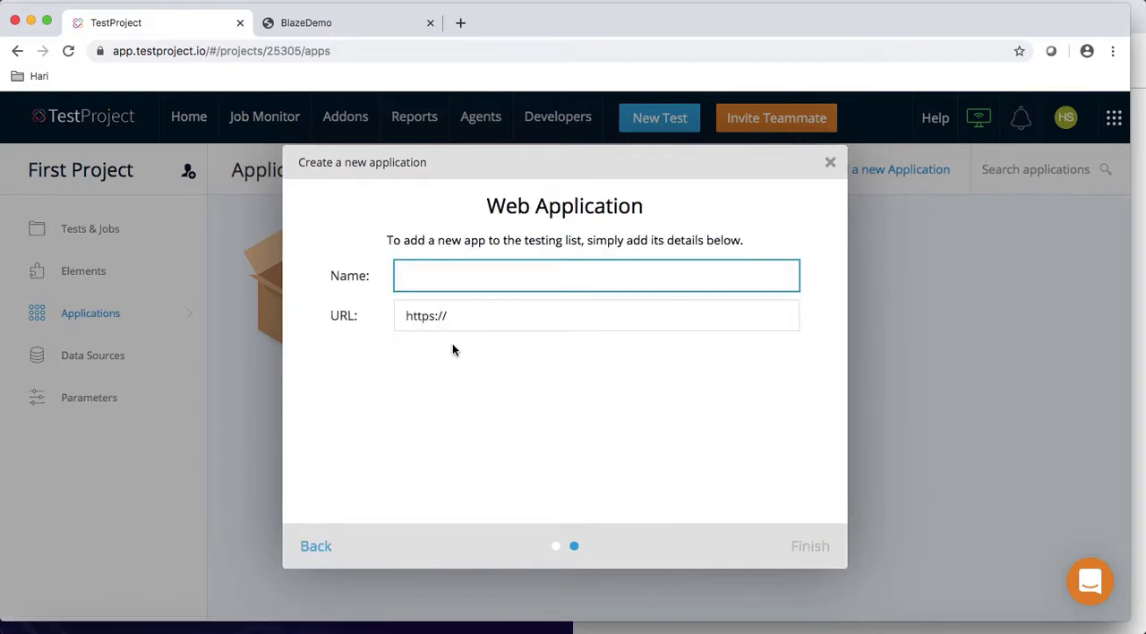
text(Blazedemo)
drag(468, 322, 391, 325)
key(super+v)
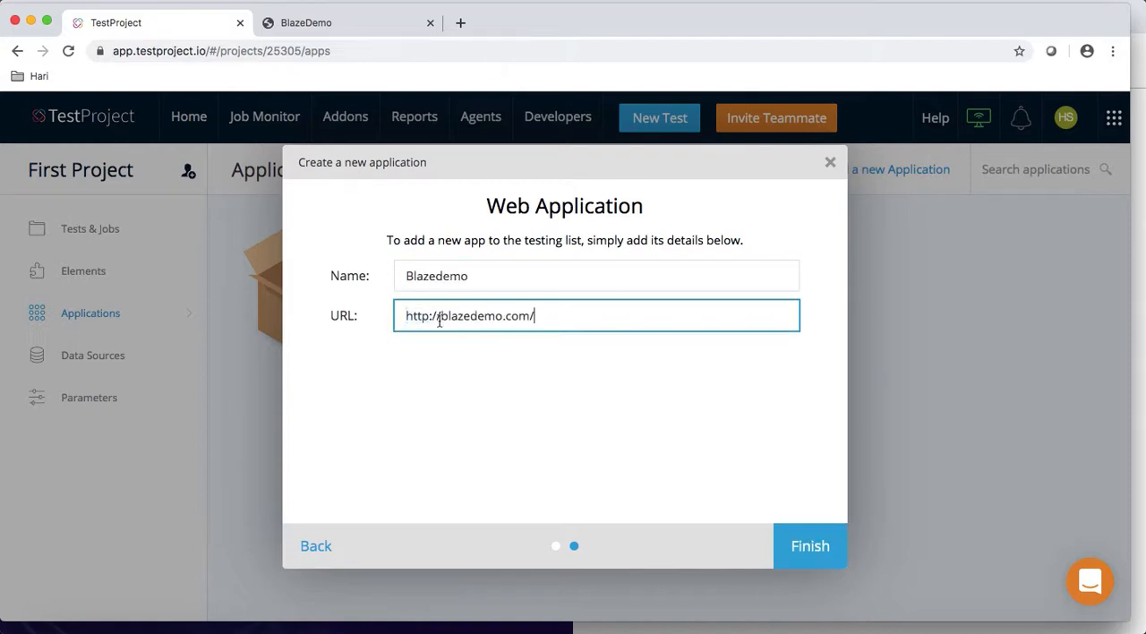
click(820, 551)
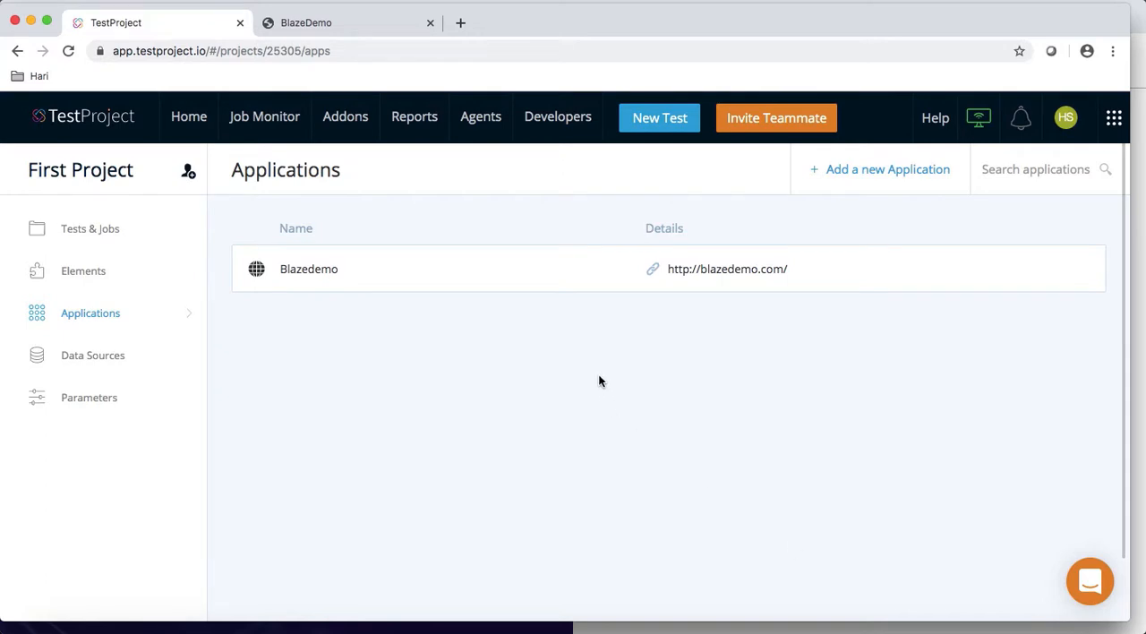
Step: View the platform choices for a further application and close the dialog without adding one
click(880, 182)
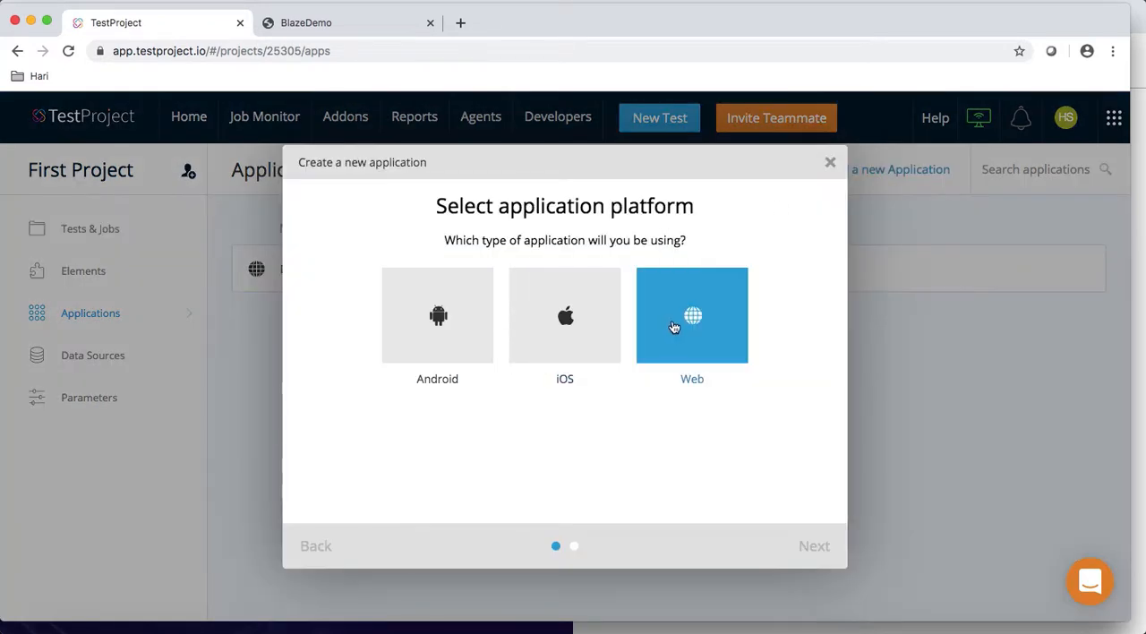
click(830, 163)
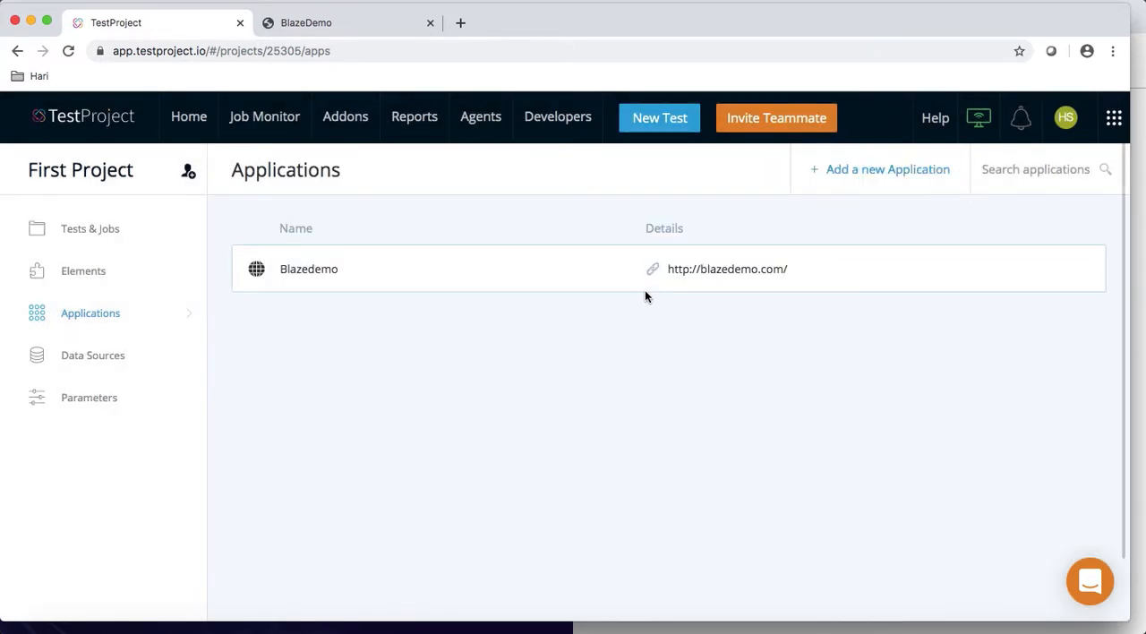
Step: Start creating a test of type Web in the project's Tests & Jobs section
click(103, 234)
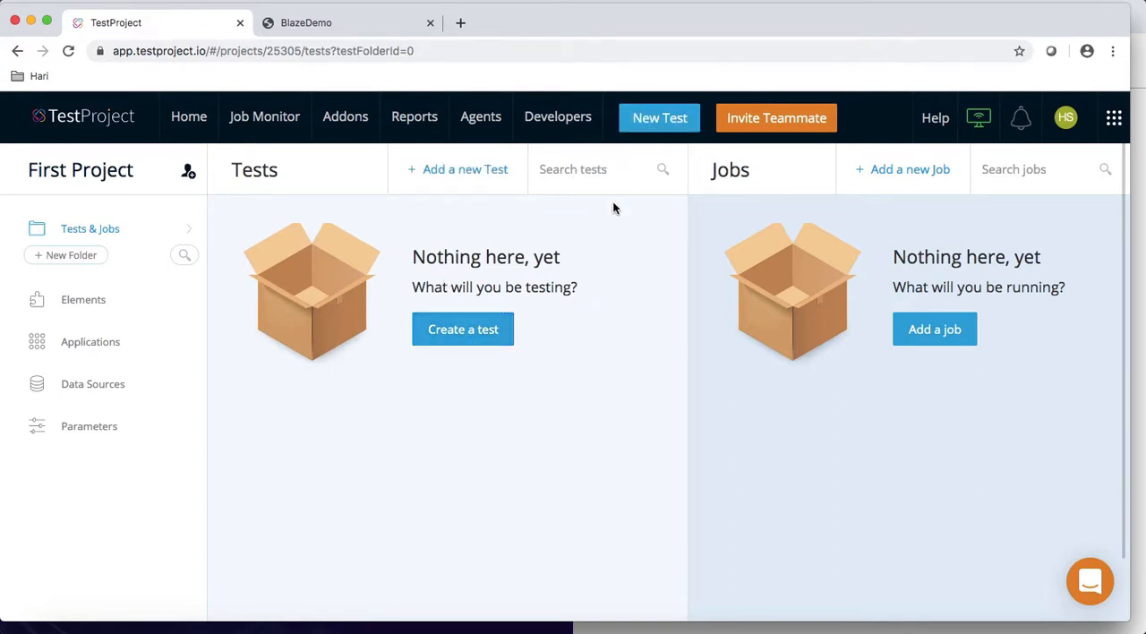
click(491, 331)
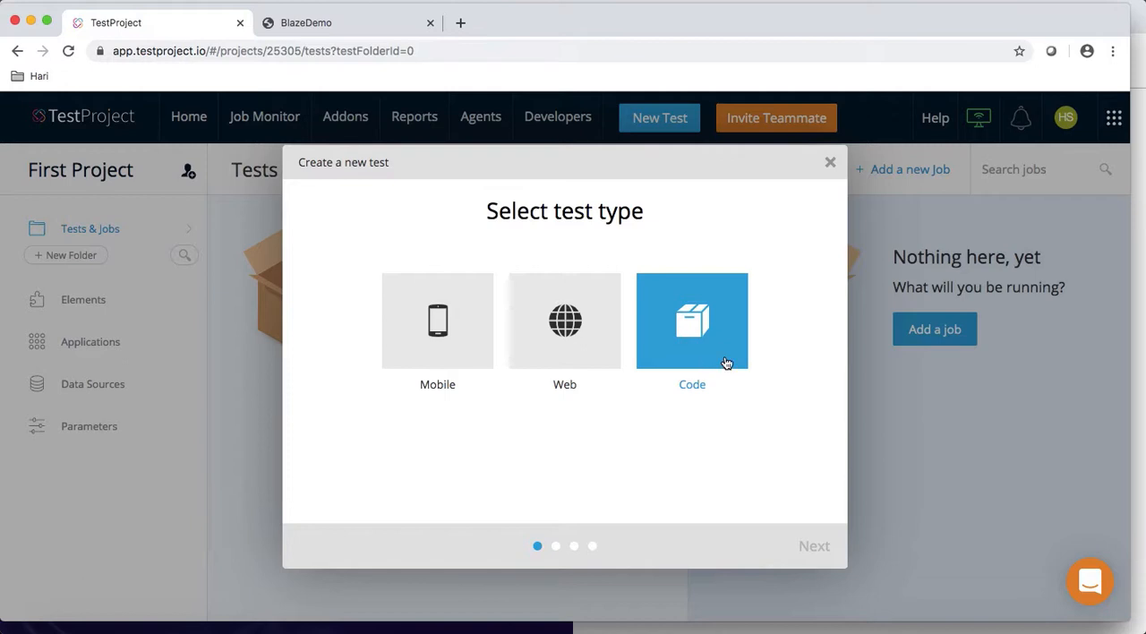
click(582, 347)
click(810, 548)
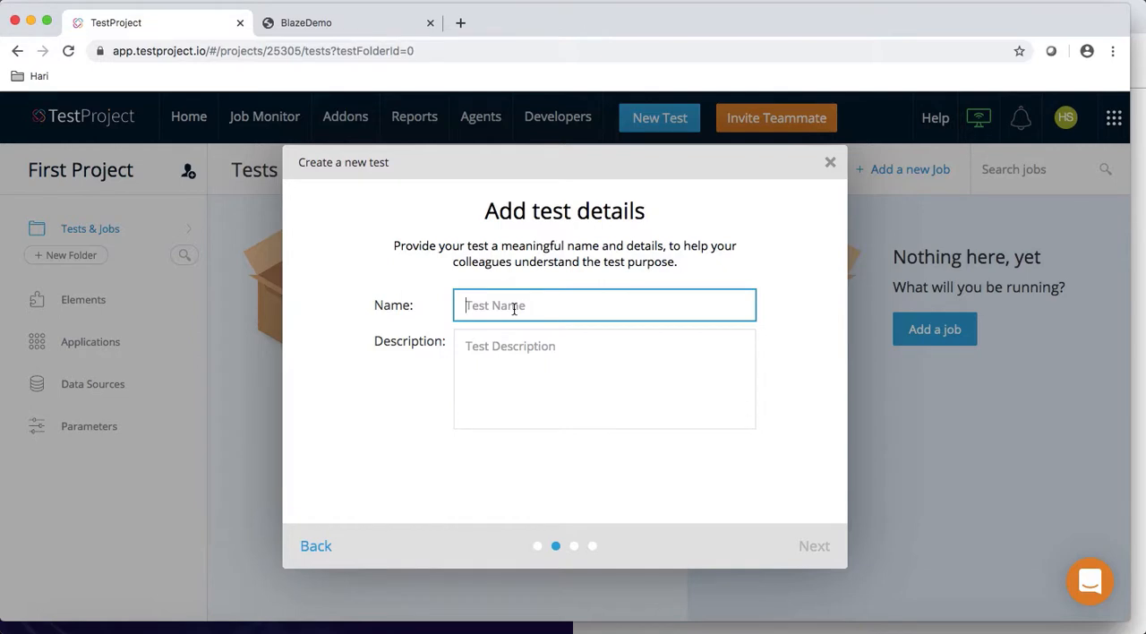
Step: Name the new test "Register user", leave its description empty and continue to the application selection
text(Log)
key(BackSpace)
key(BackSpace)
key(BackSpace)
text(Reg)
key(BackSpace)
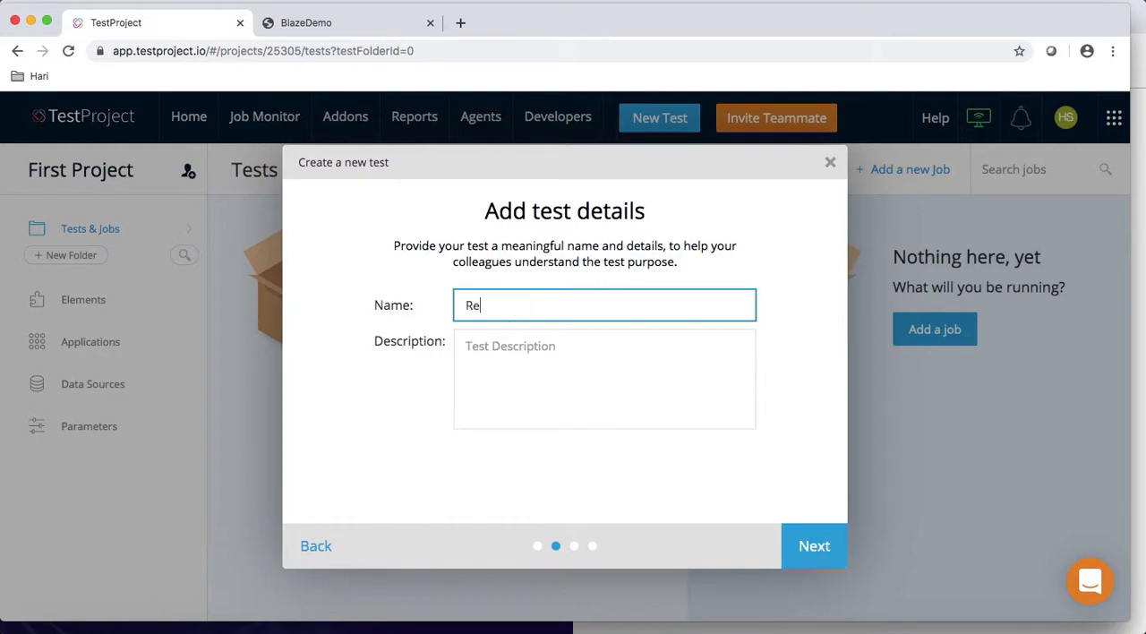
text(ister user)
click(529, 366)
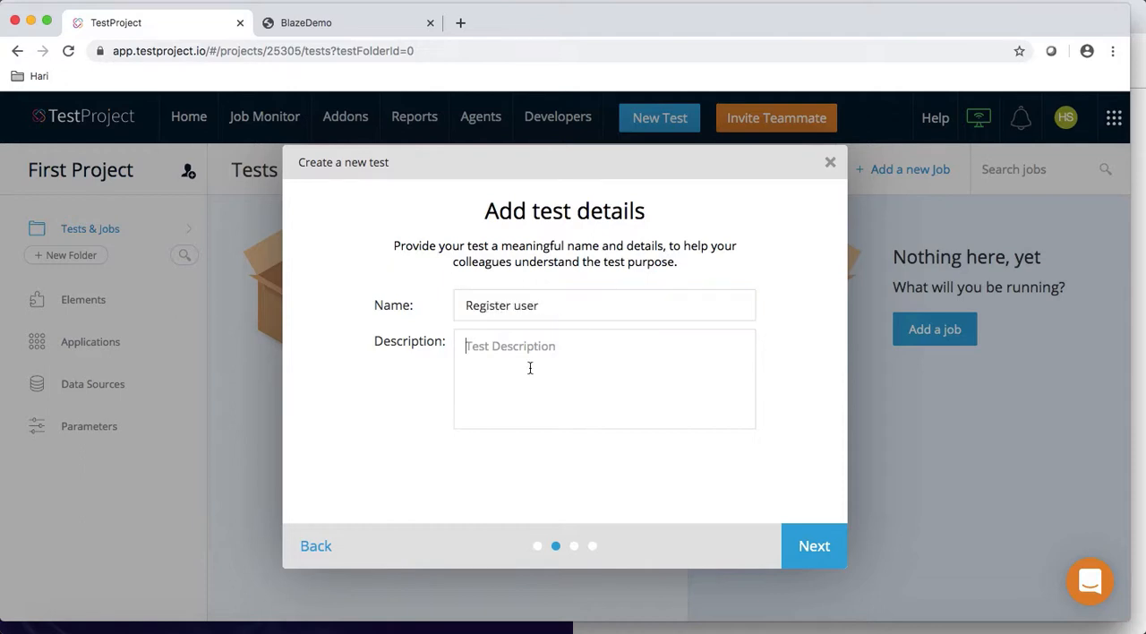
click(811, 546)
Step: Select Blazedemo as the test's web application and continue to the choice of creation method
click(566, 258)
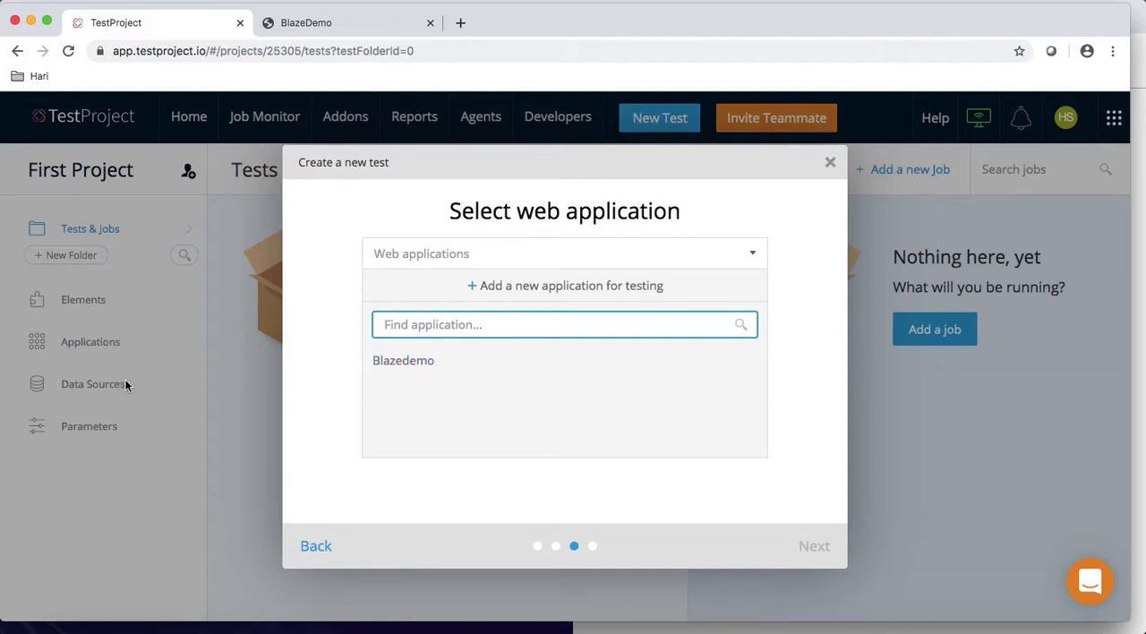
click(422, 370)
click(819, 554)
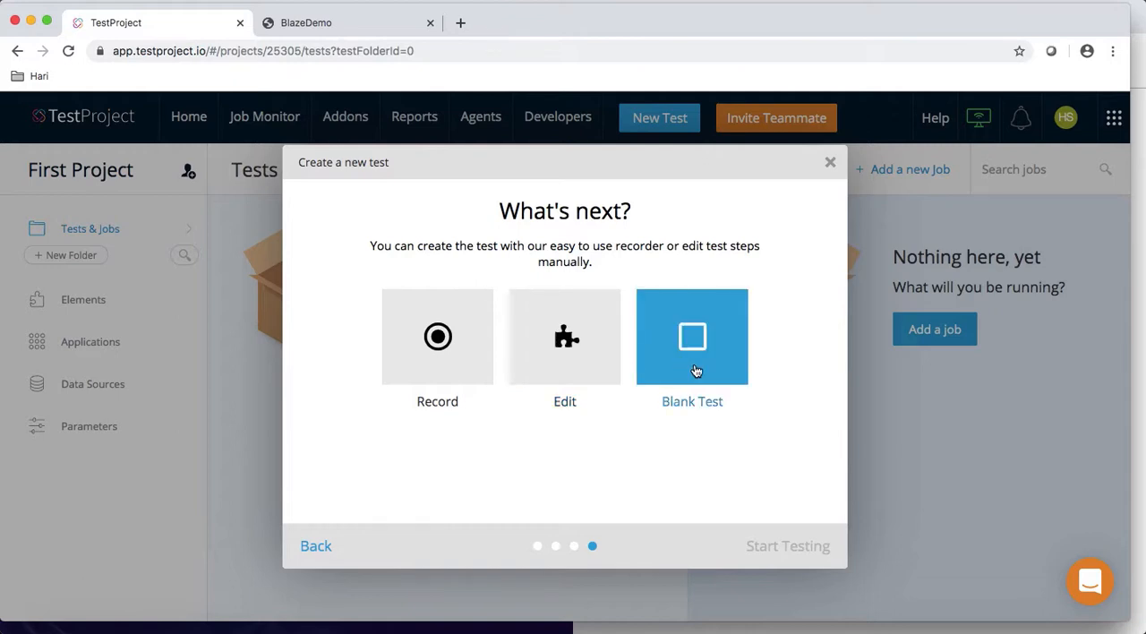
Step: Start recording the test and move the recorded-steps panel clear of the page's city selection form
click(450, 367)
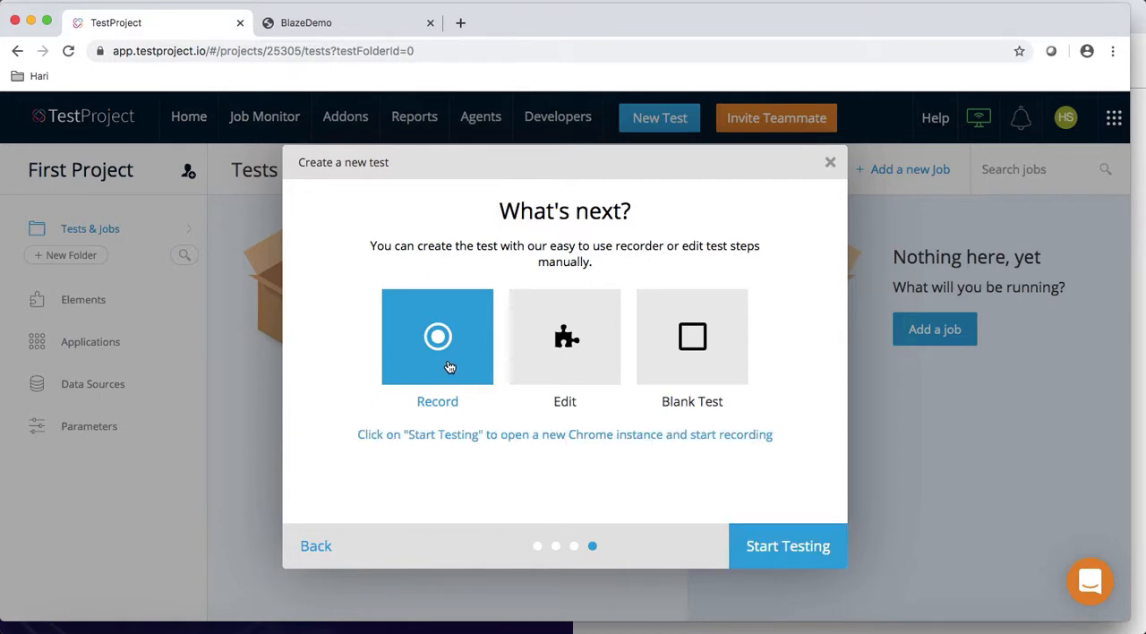
click(777, 546)
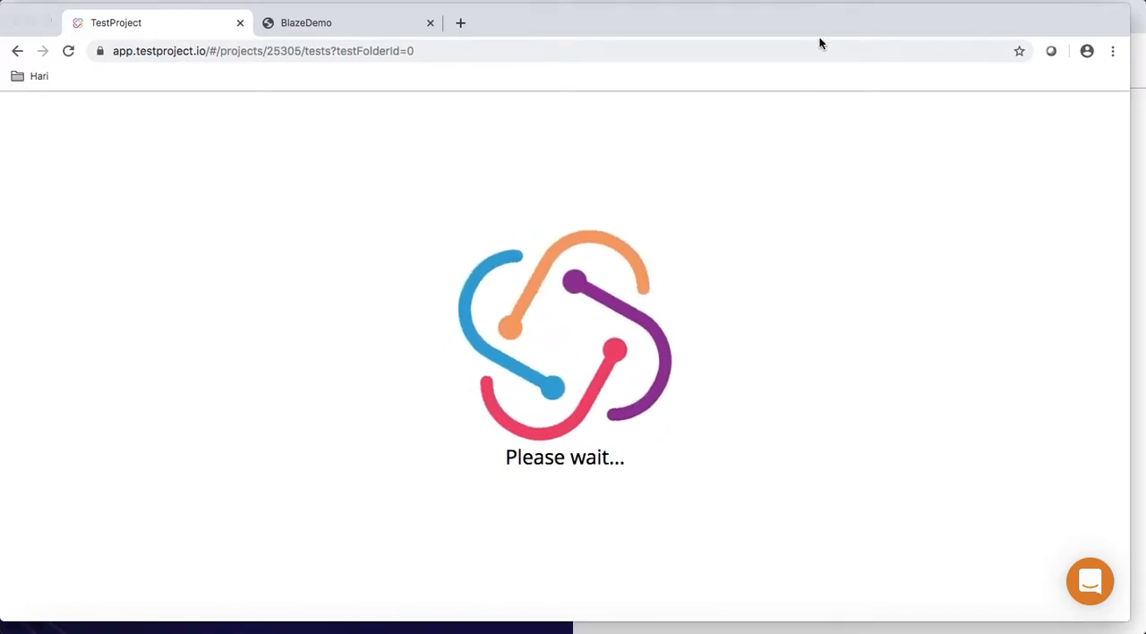
click(782, 0)
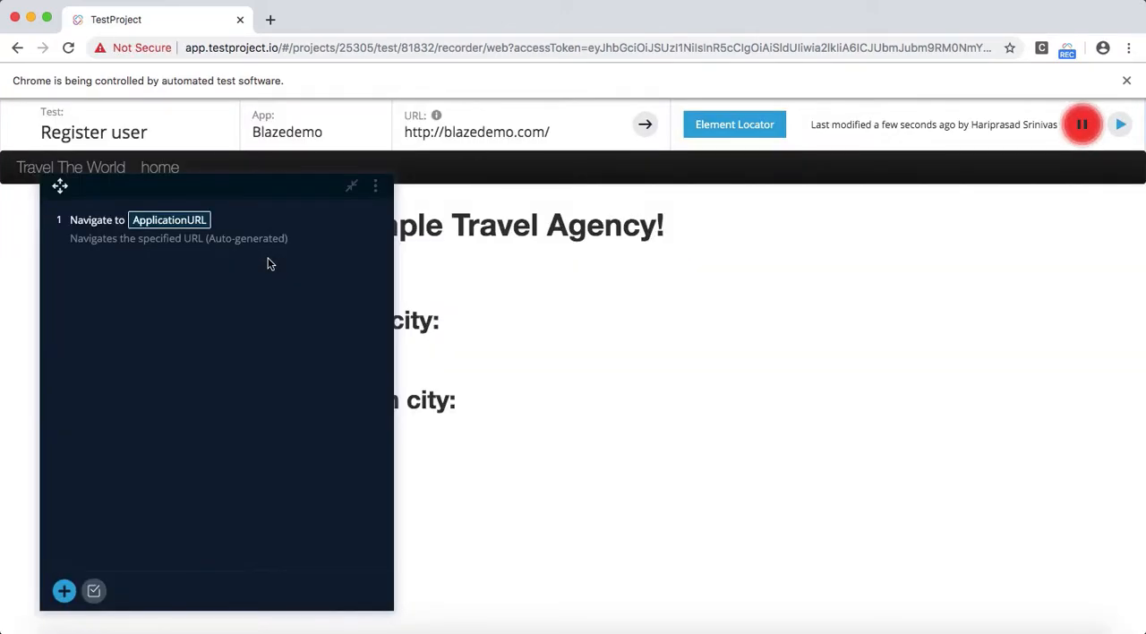
drag(258, 189, 256, 176)
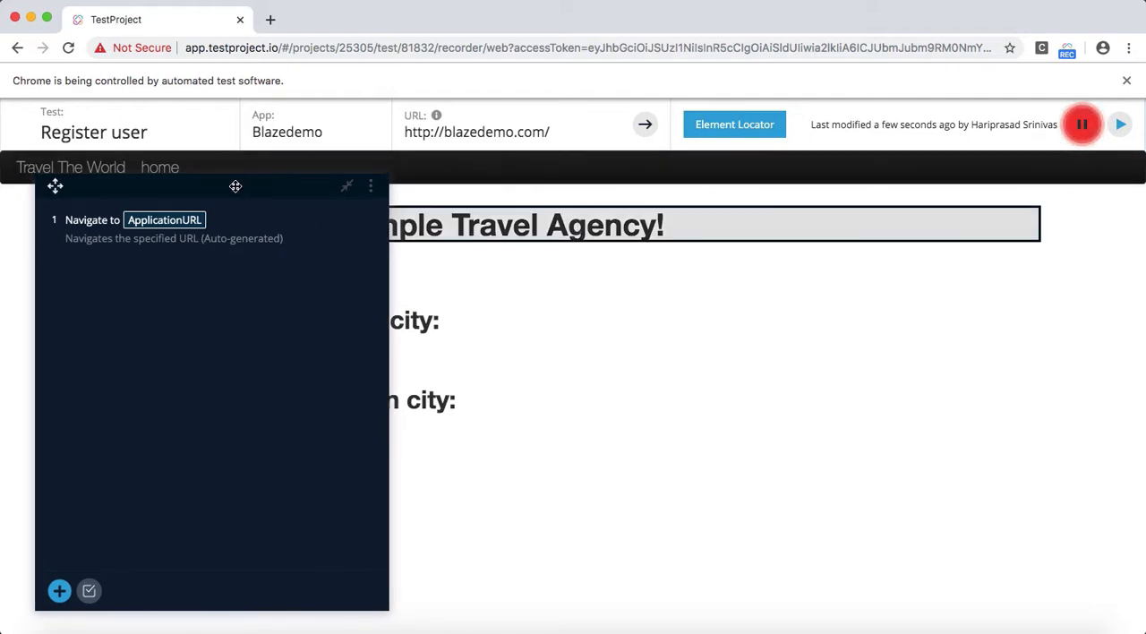
drag(237, 185, 926, 199)
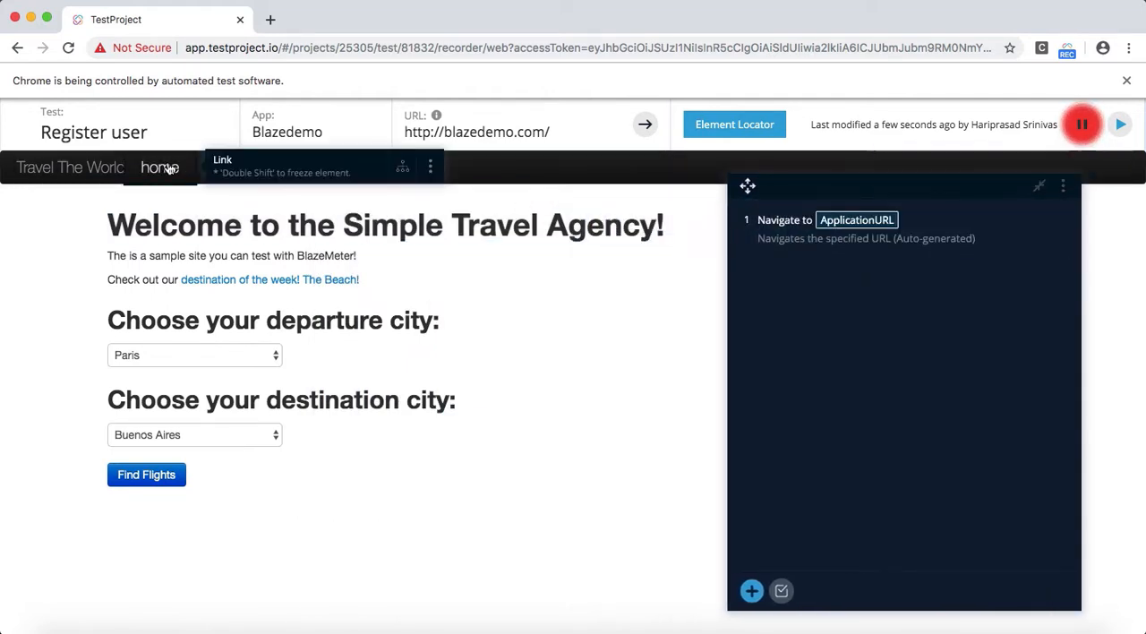
Step: View the locator types offered by the Element Locator and close it without entering a locator
click(723, 130)
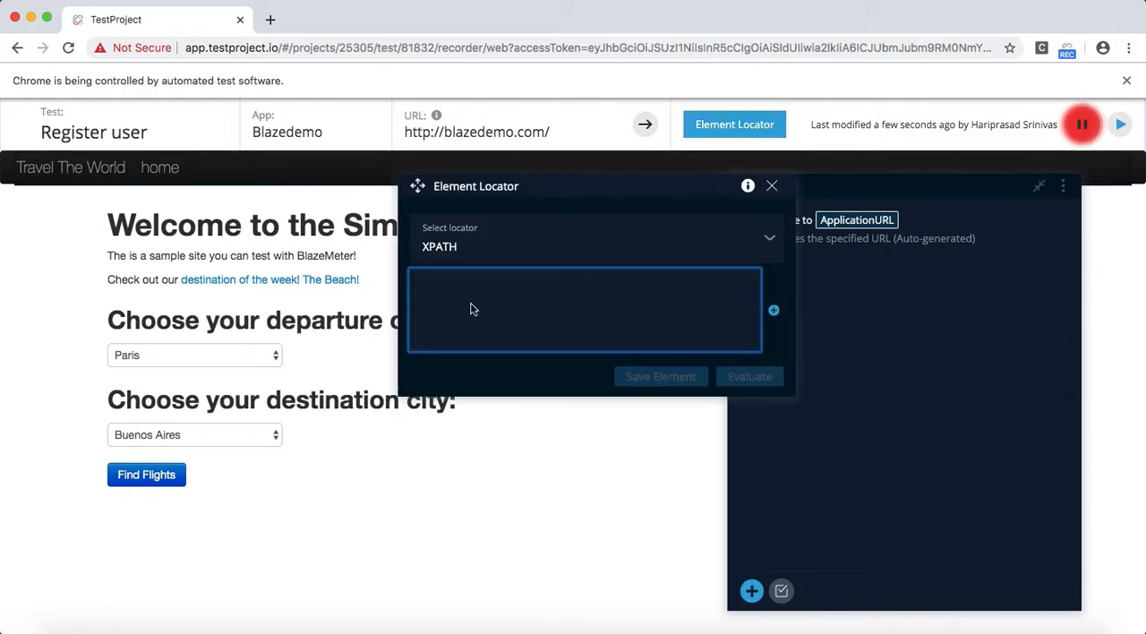
click(471, 260)
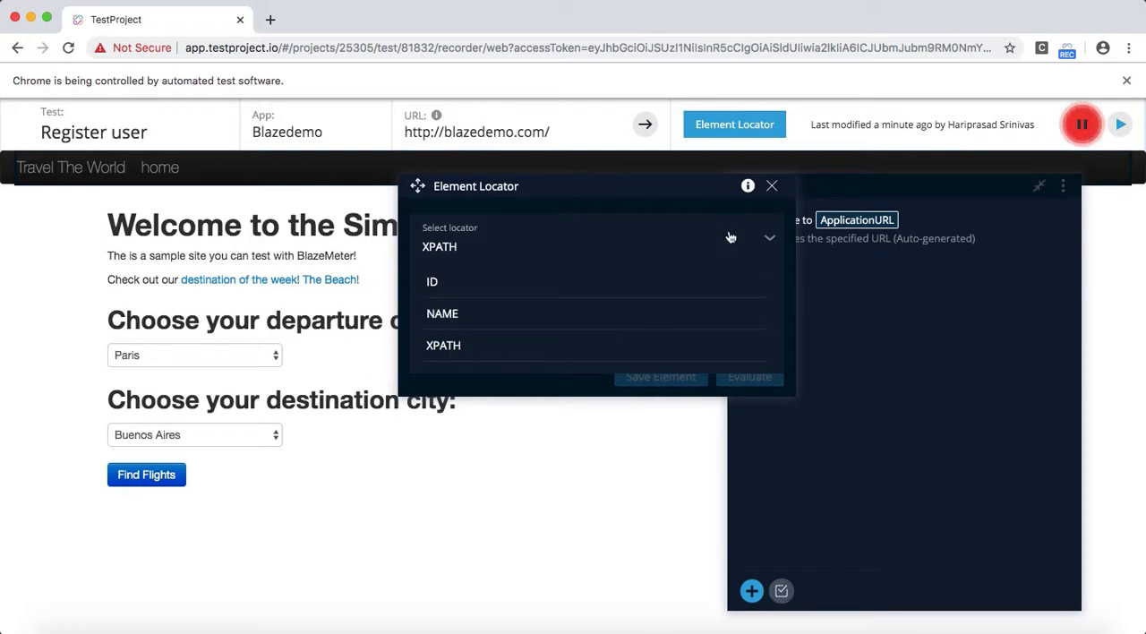
click(770, 240)
click(666, 301)
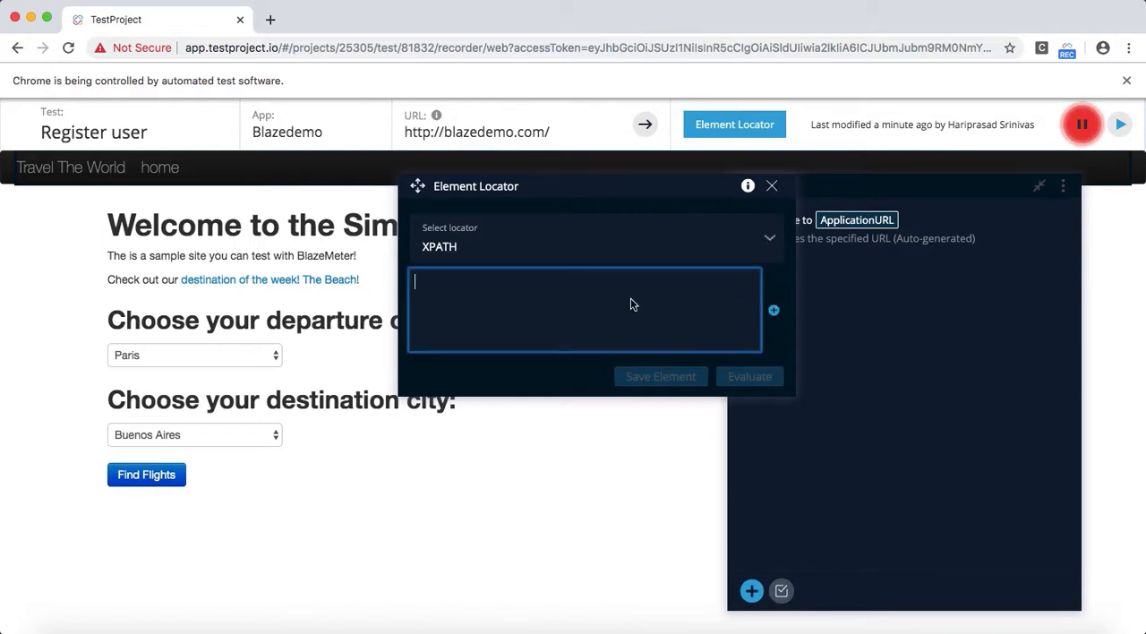
click(772, 185)
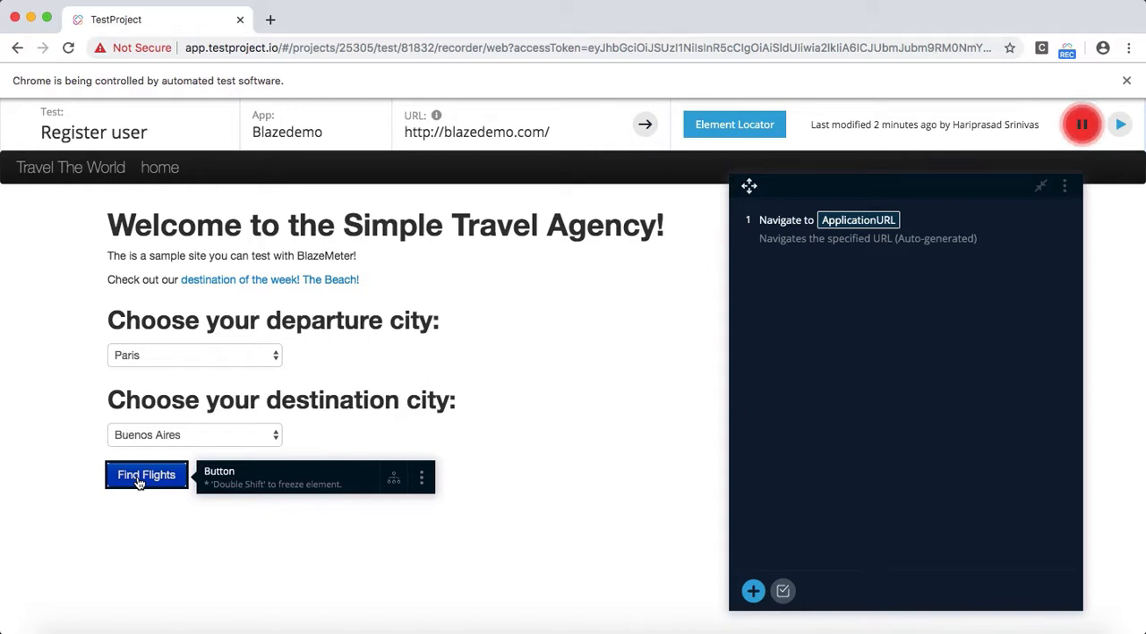
Step: Freeze the Find Flights button, examine its available actions, validations and attributes, and release it without adding anything
key(shift)
key(shift)
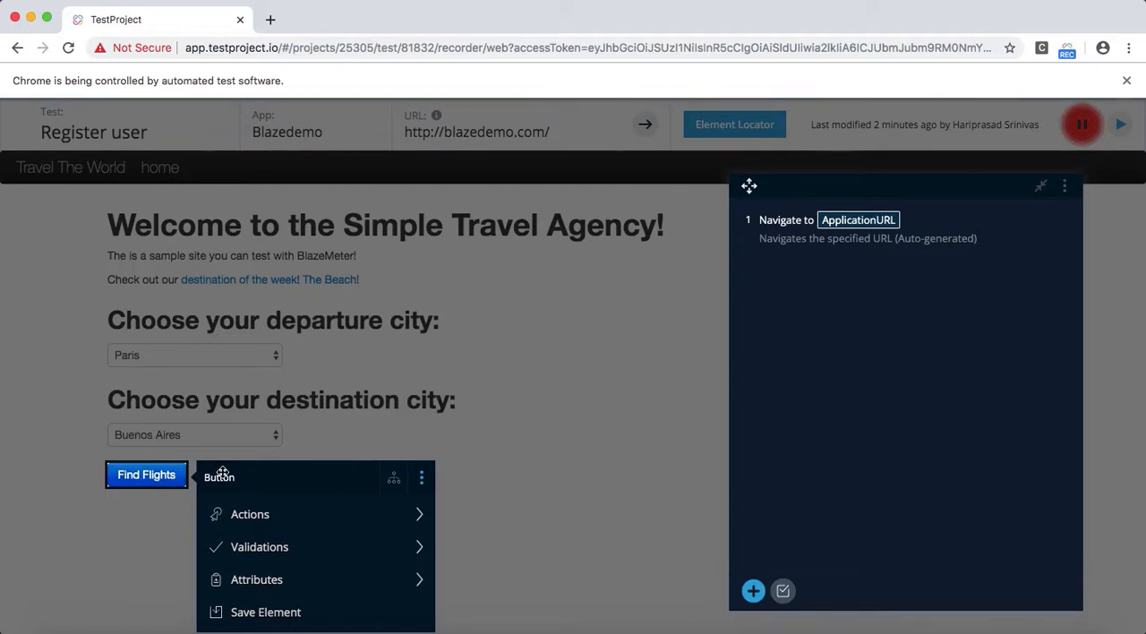
mouse_move(248, 370)
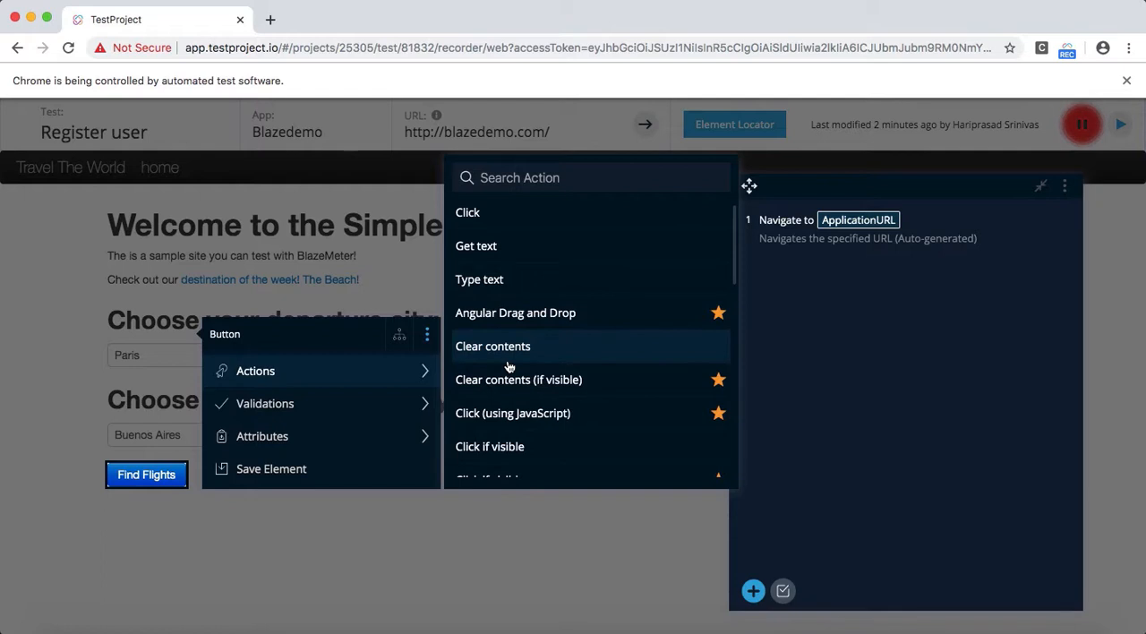
scroll(509, 366, down, 10)
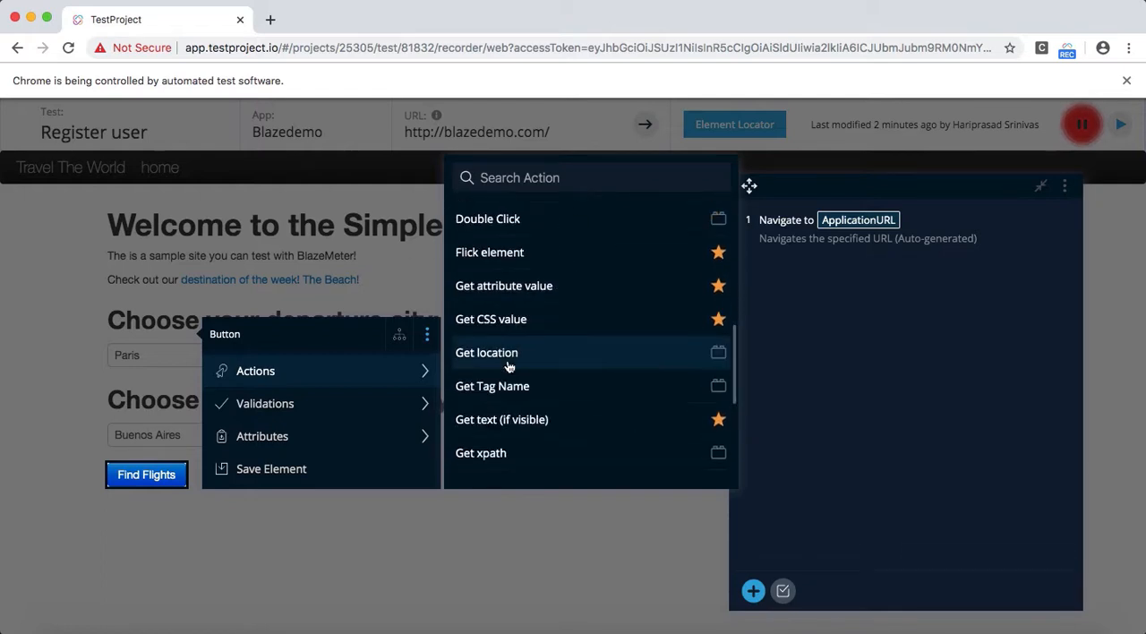
scroll(509, 367, down, 5)
scroll(509, 366, up, 15)
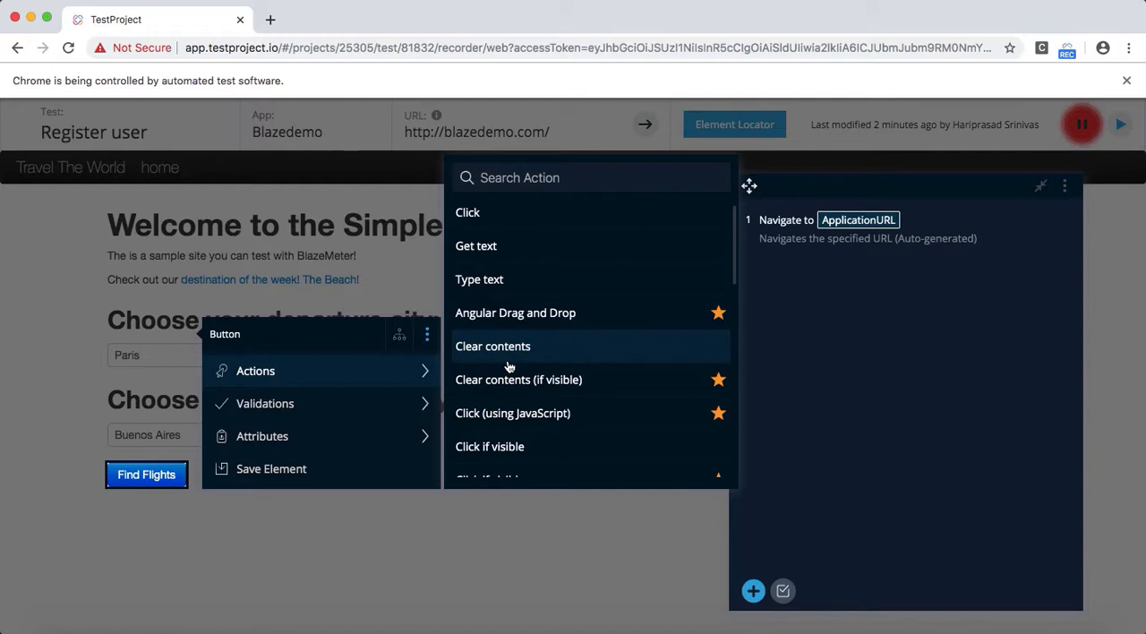
mouse_move(382, 403)
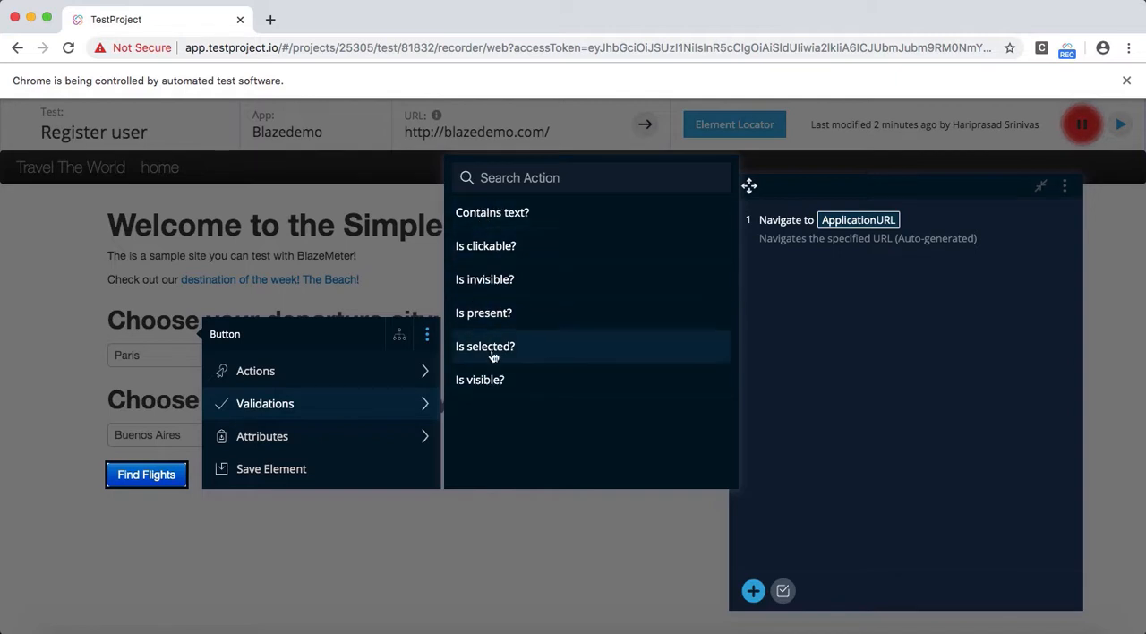
mouse_move(257, 445)
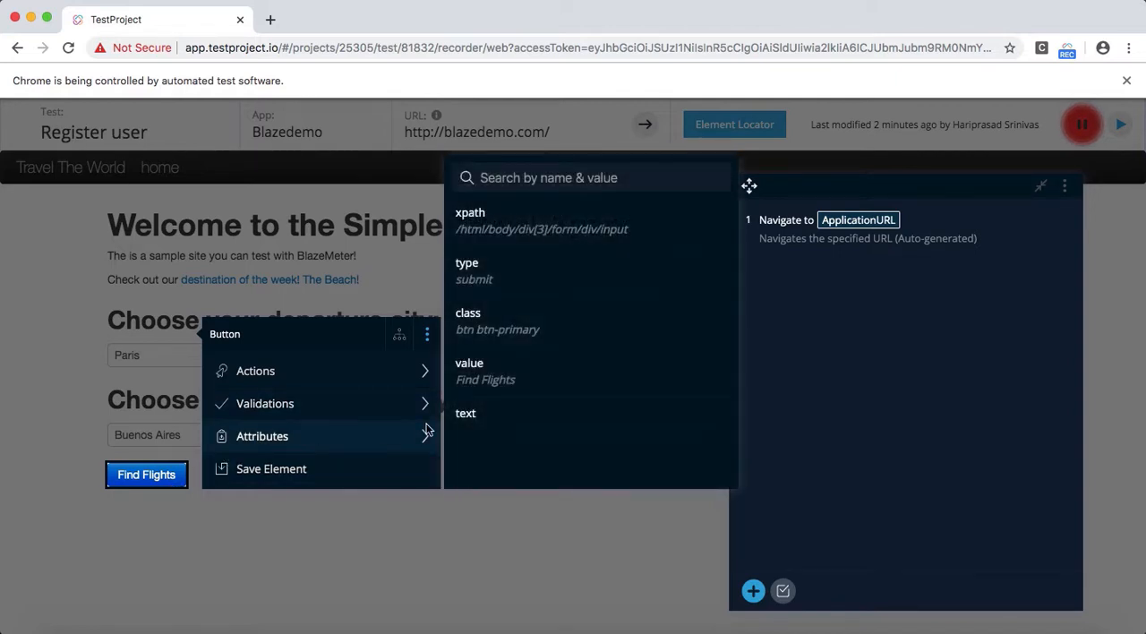
mouse_move(477, 418)
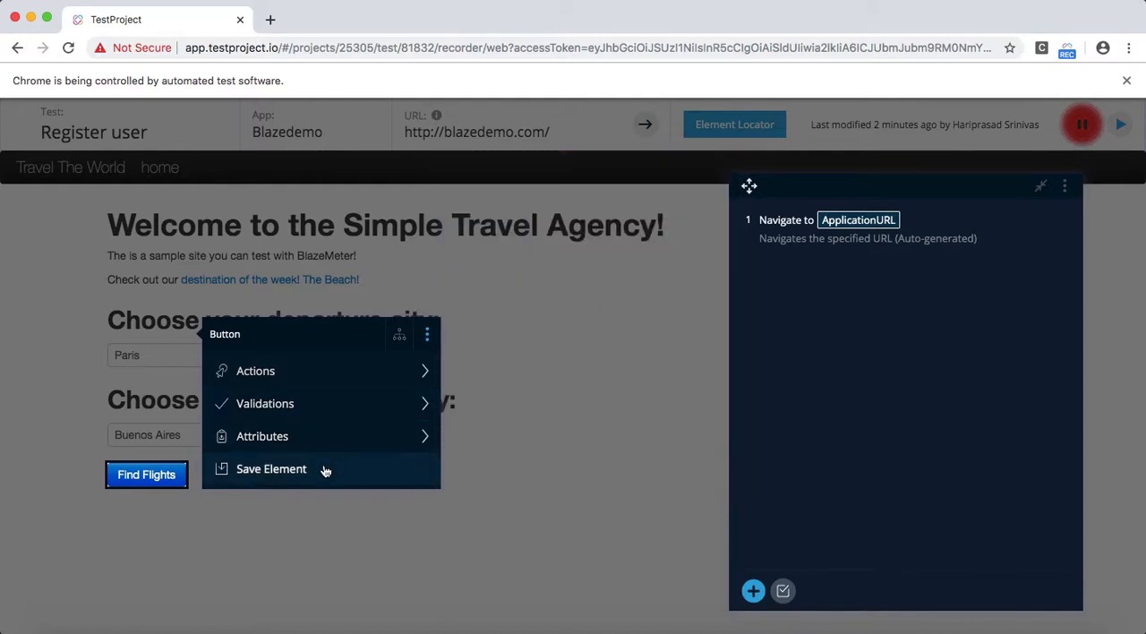
mouse_move(325, 449)
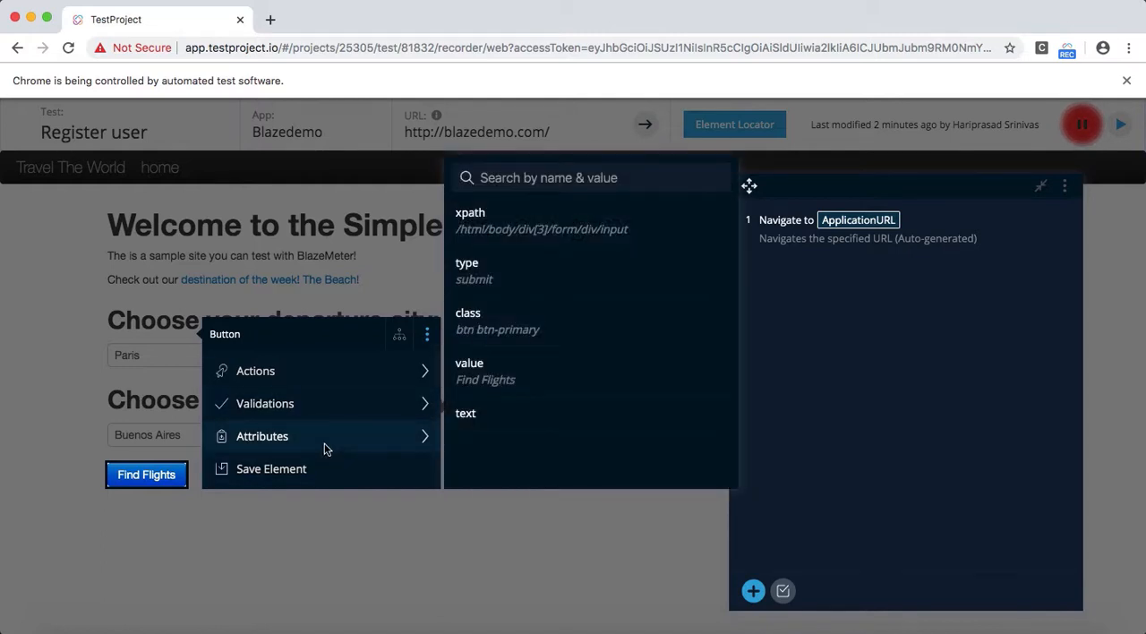
mouse_move(341, 380)
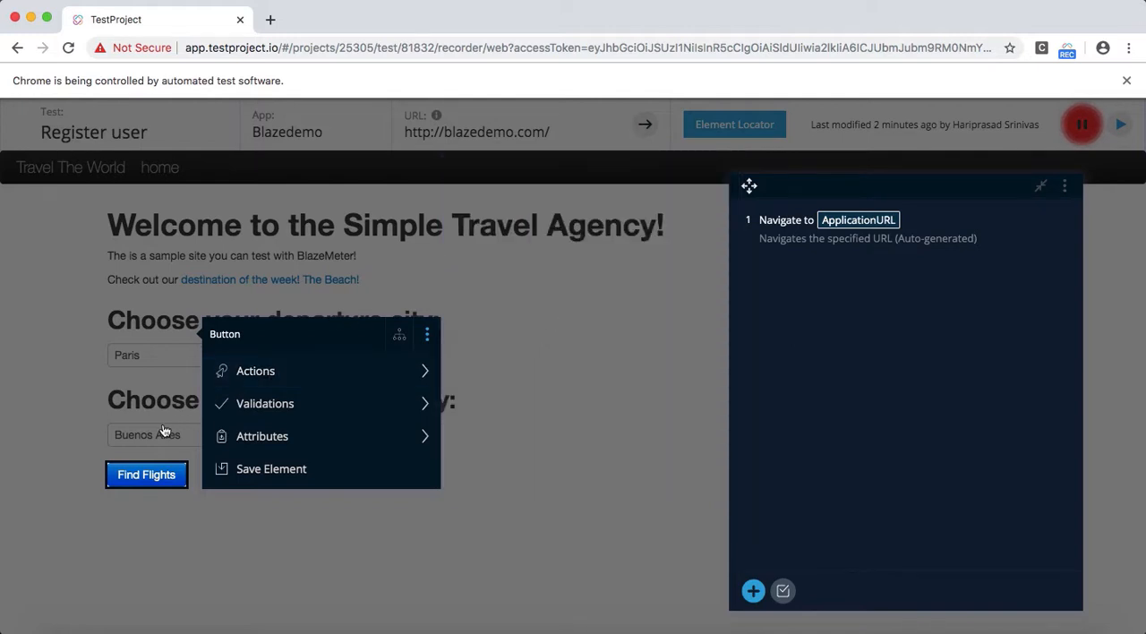
key(Escape)
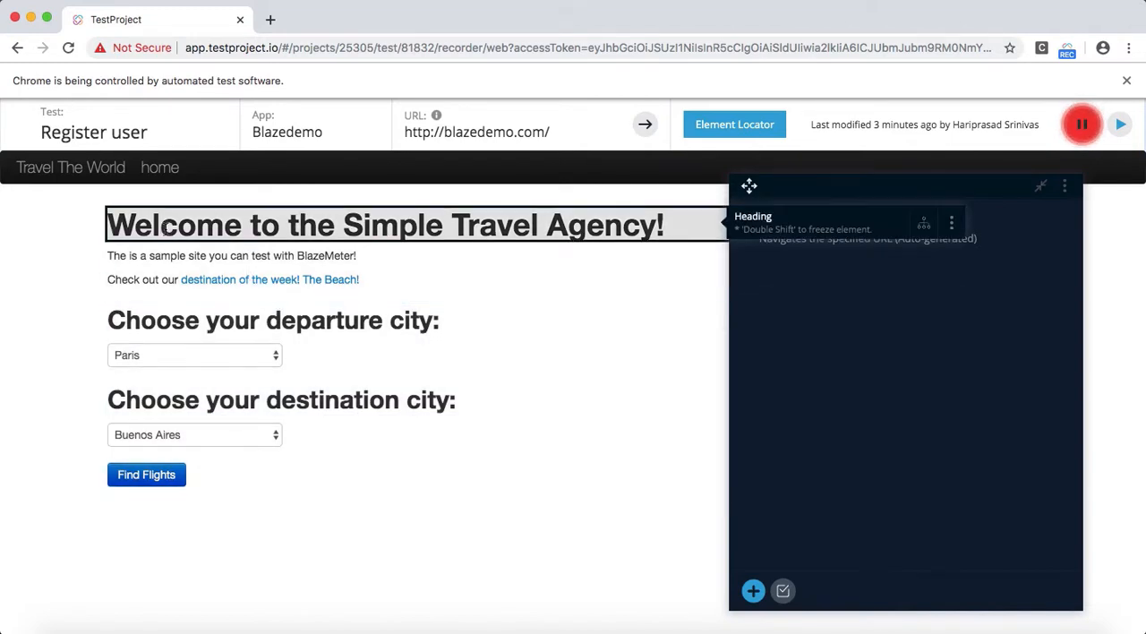
Step: Record following the home link and the Register link to reach the registration form
click(172, 173)
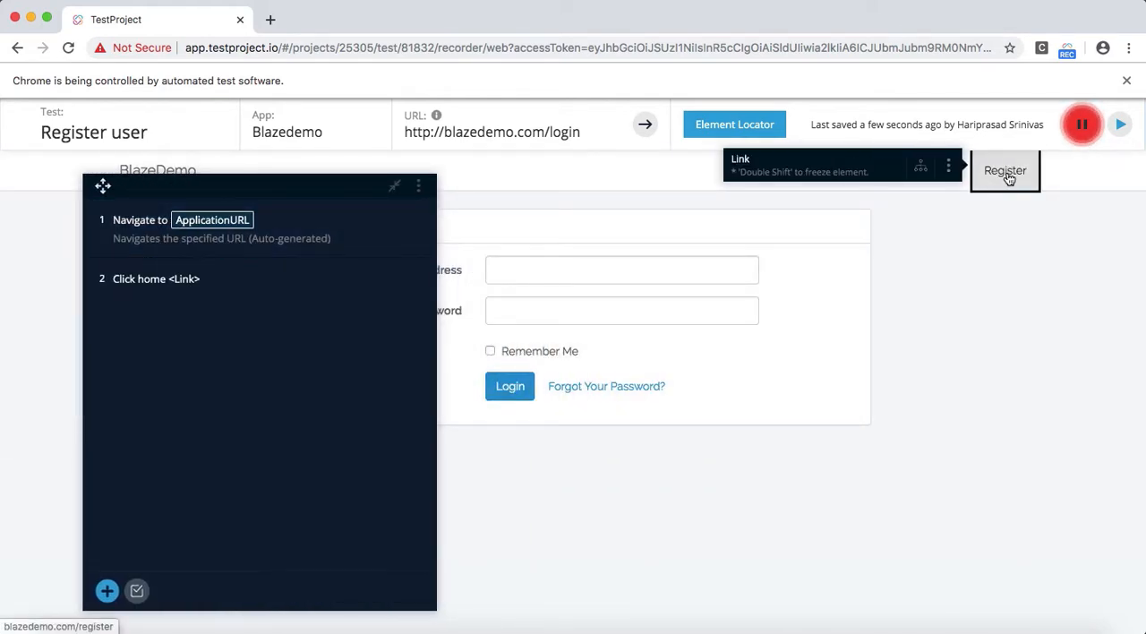
click(1006, 172)
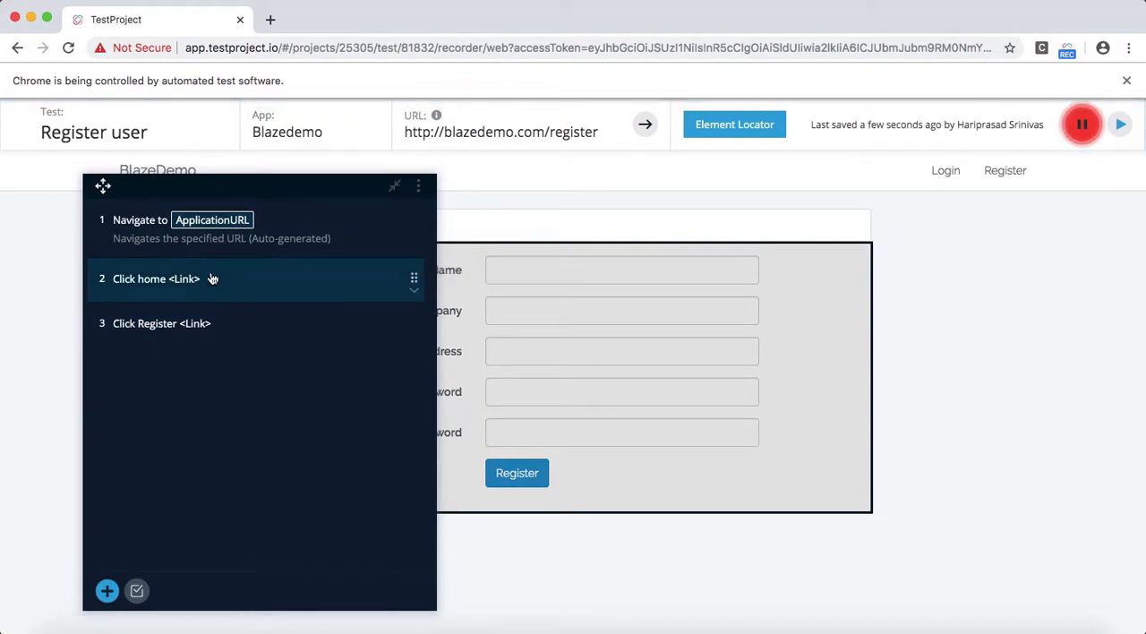
Step: Examine the settings of the recorded Register link step and check its XPath locator against the page
click(213, 325)
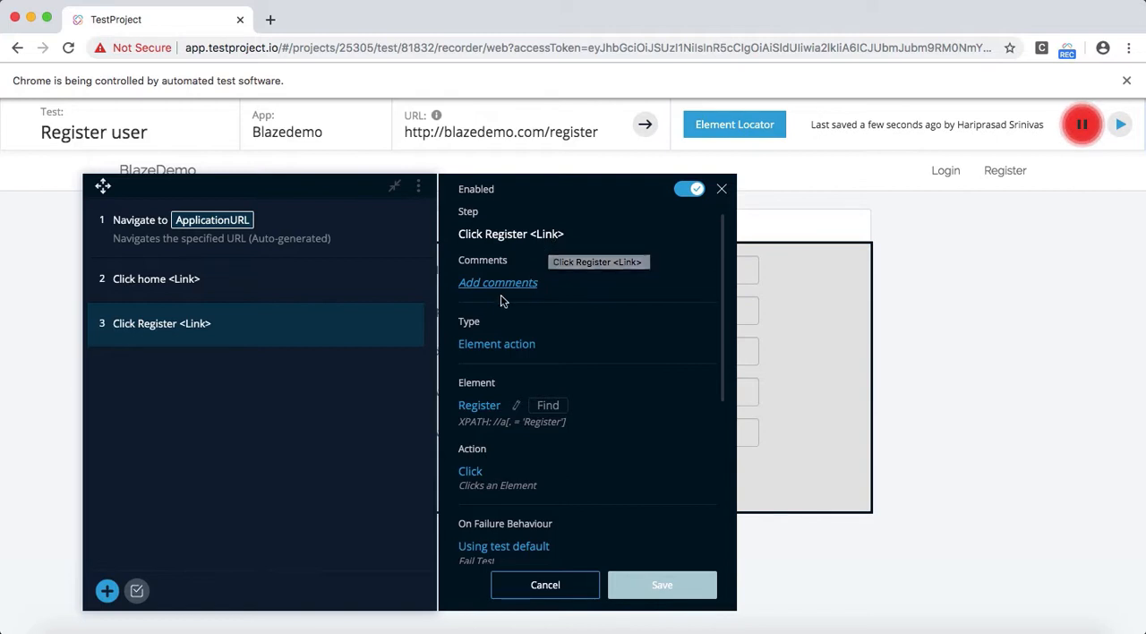
scroll(502, 408, down, 3)
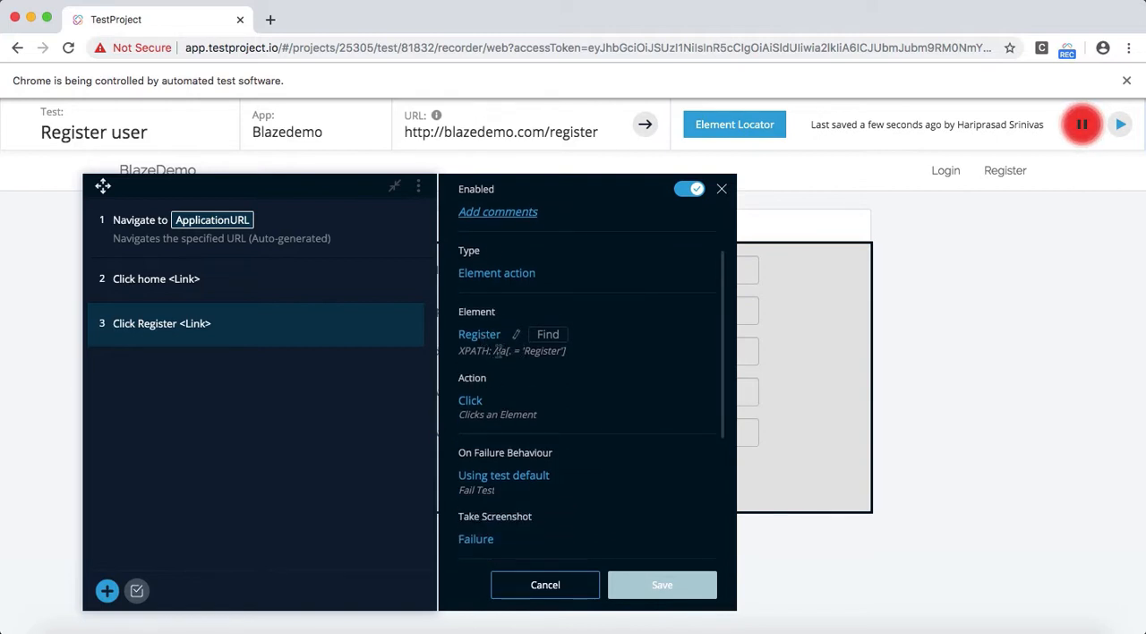
click(548, 336)
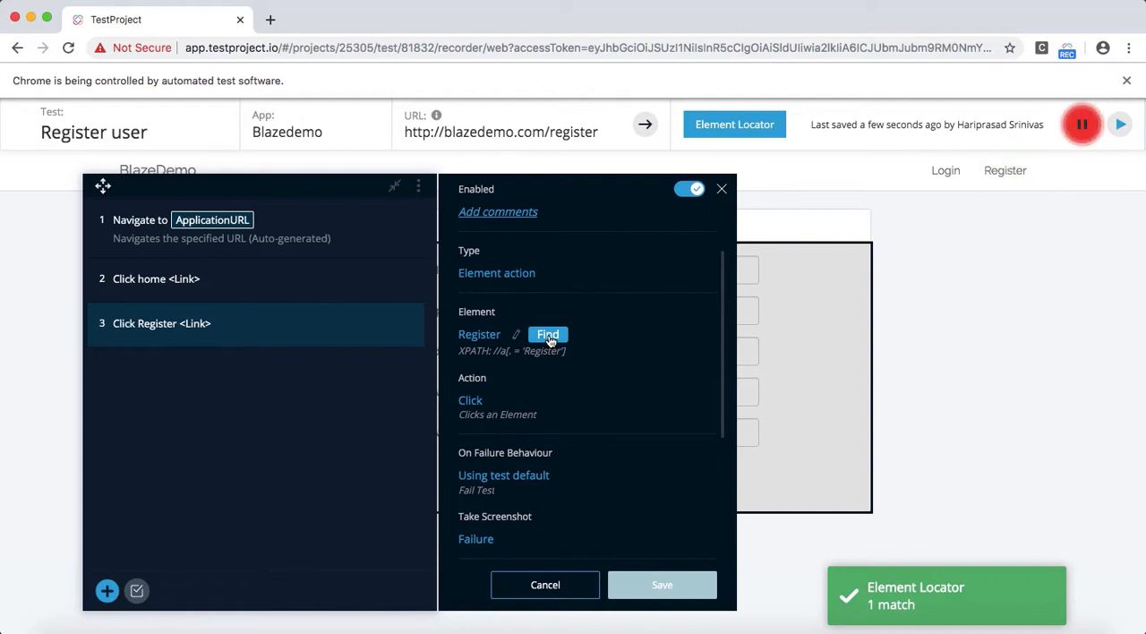
click(549, 339)
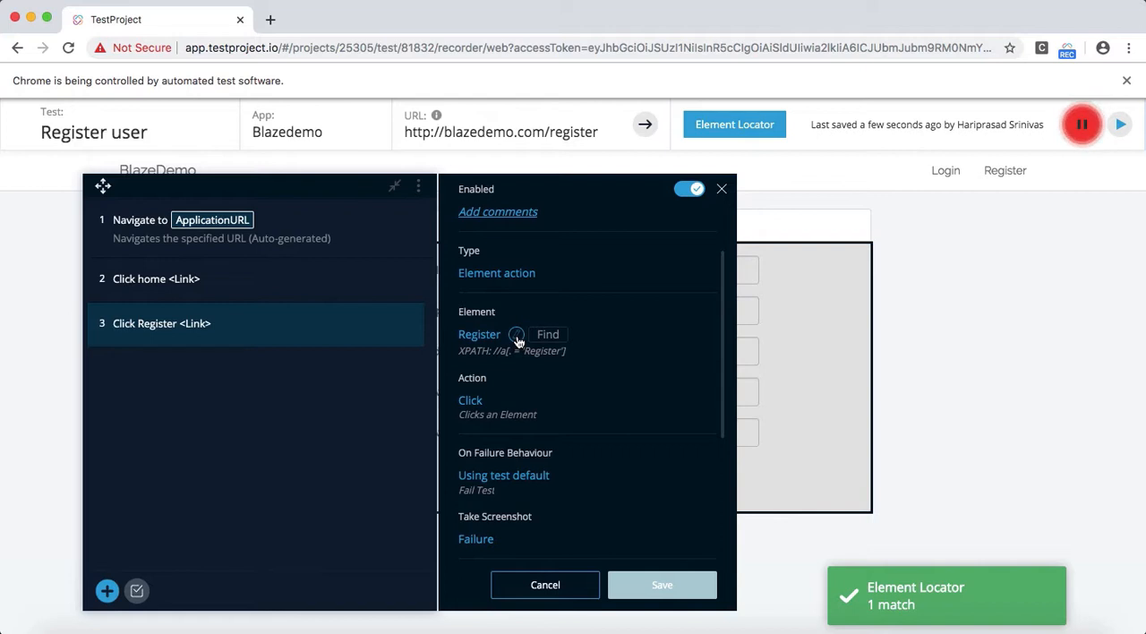
Step: View the Register element's editable properties and locator types, and close the editor without changes
click(517, 336)
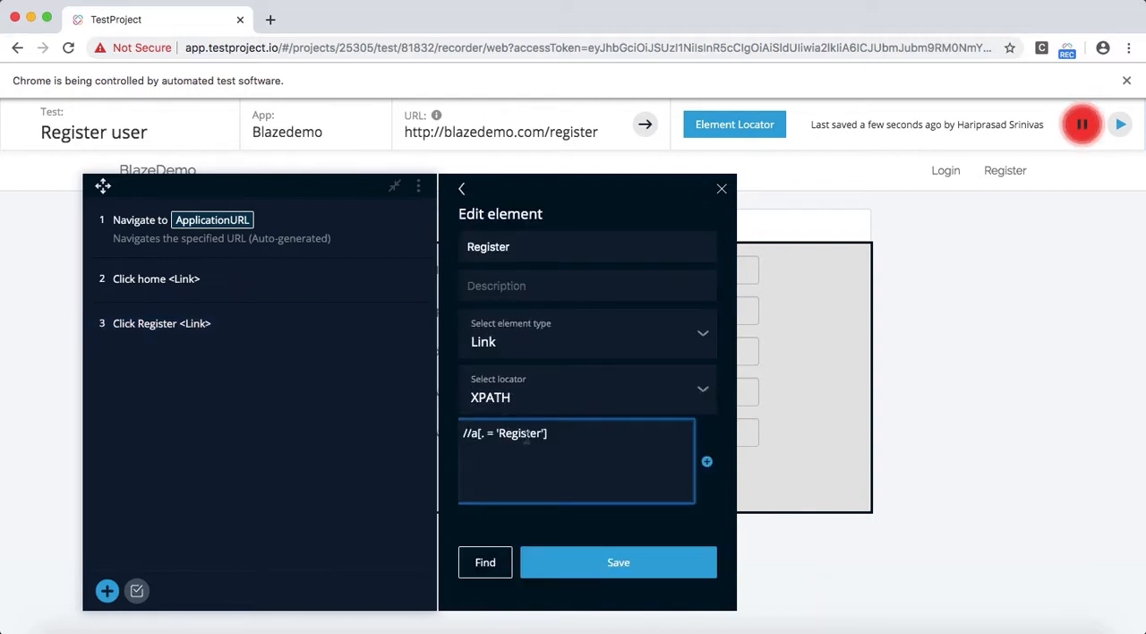
click(534, 401)
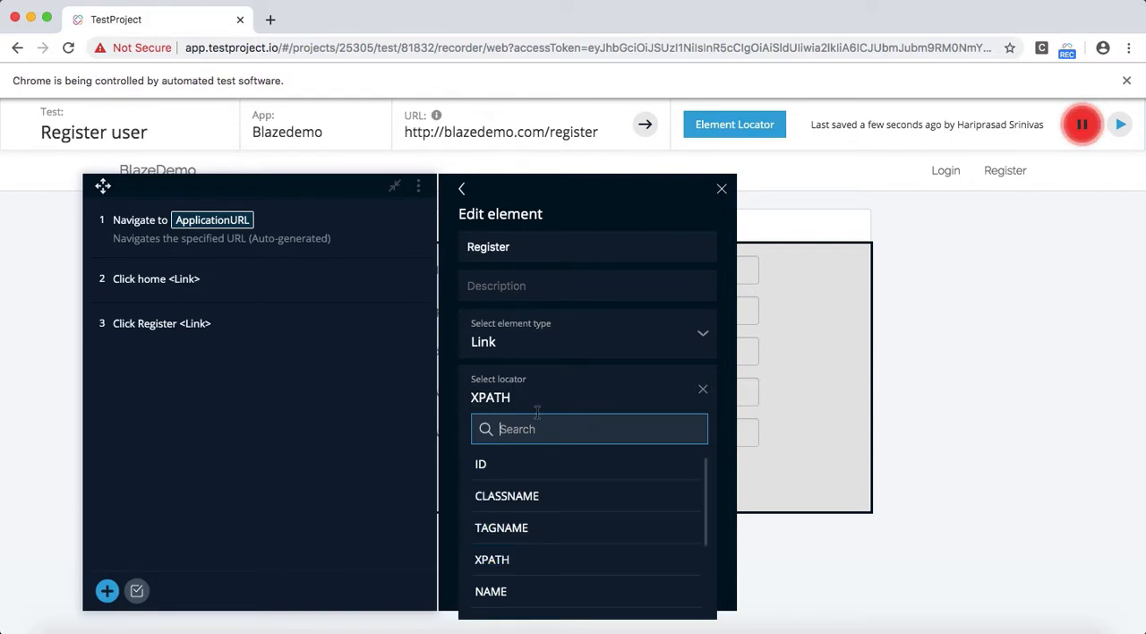
click(546, 403)
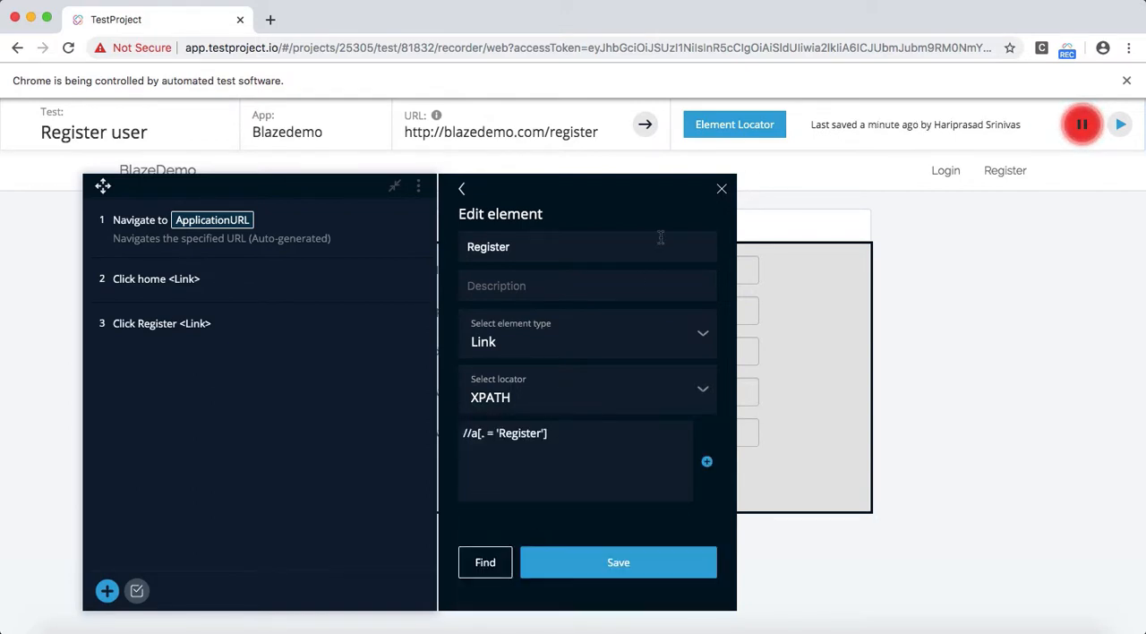
click(721, 192)
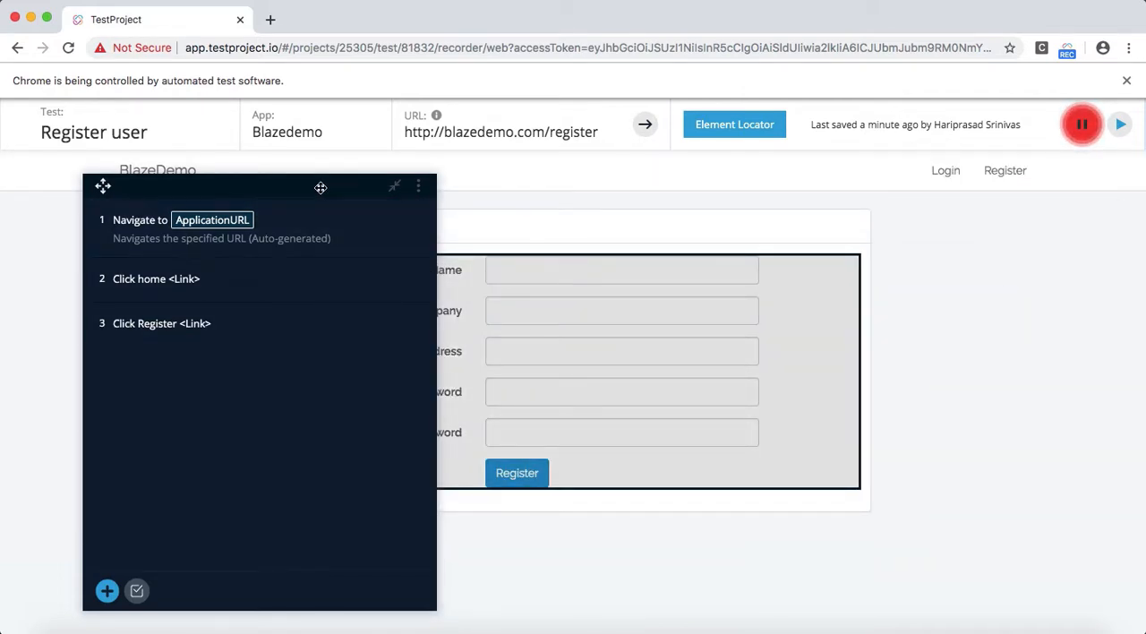
Step: Move the recorded-steps panel off the field labels and record entering the user's name and the company Testwithari
drag(319, 187, 265, 182)
click(512, 266)
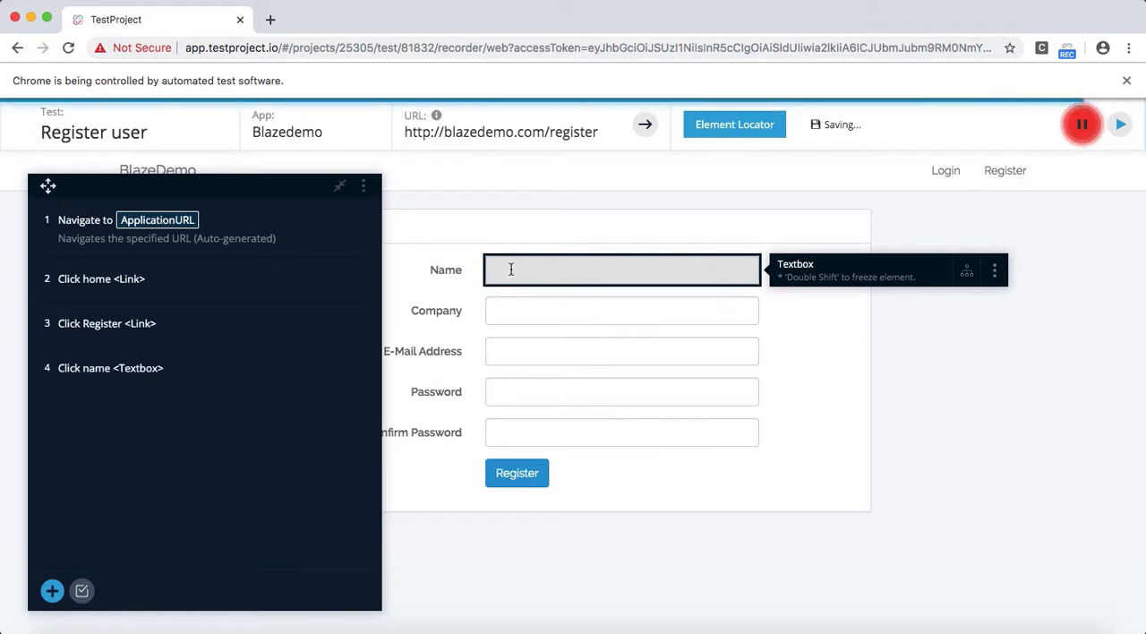
text(Hari)
click(494, 305)
text(Te)
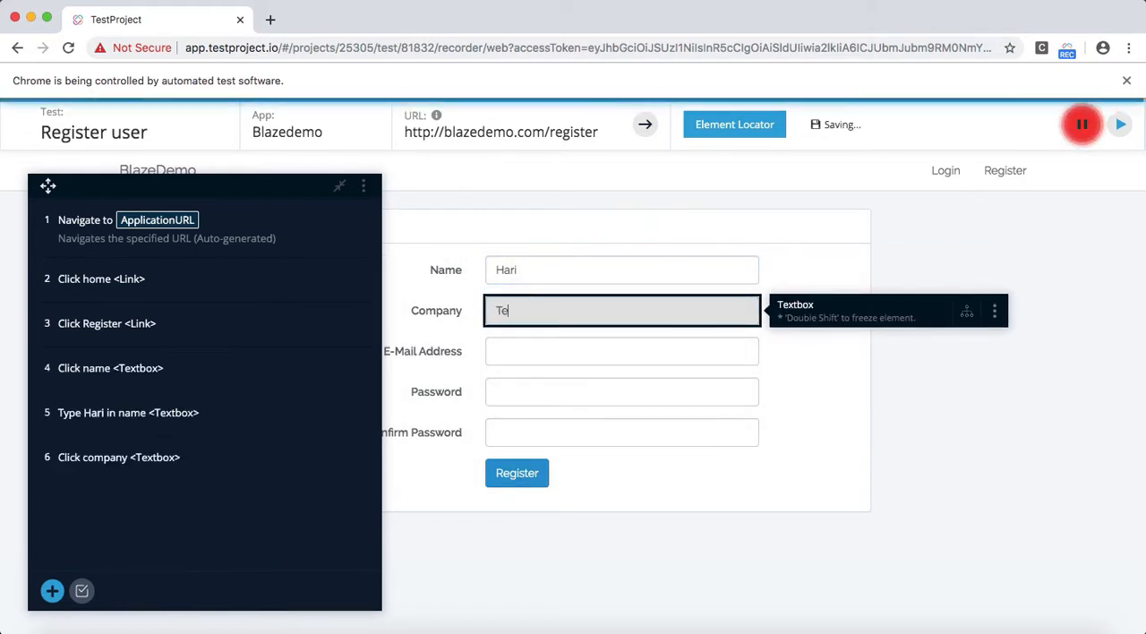
text(stwithari)
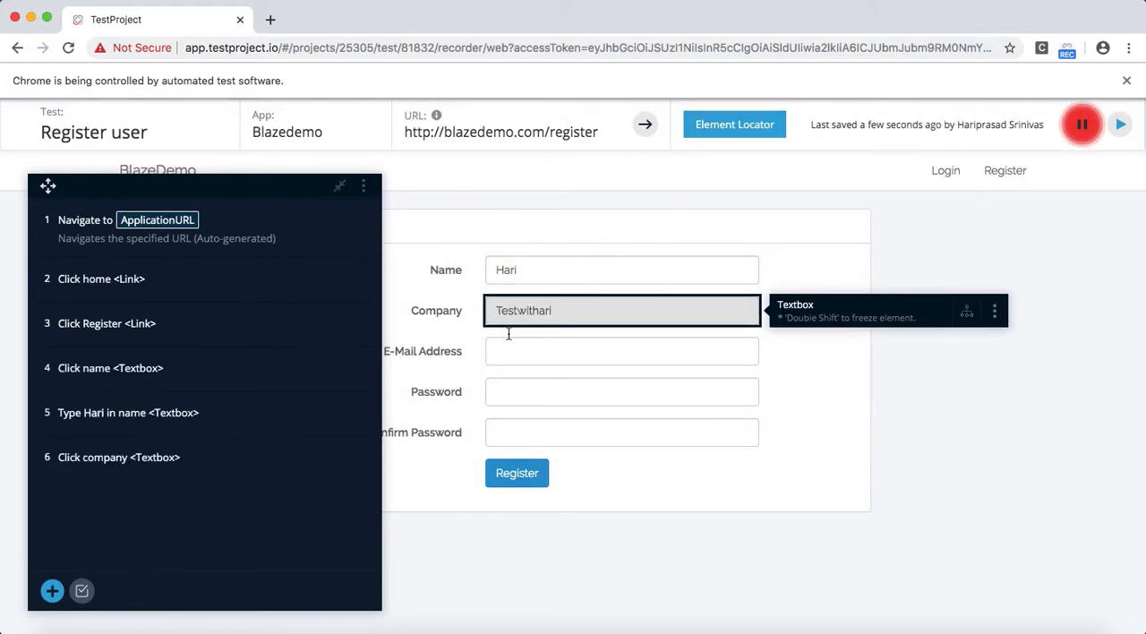
Step: Record filling in the e-mail address, password and password confirmation, and submit the registration form
click(515, 351)
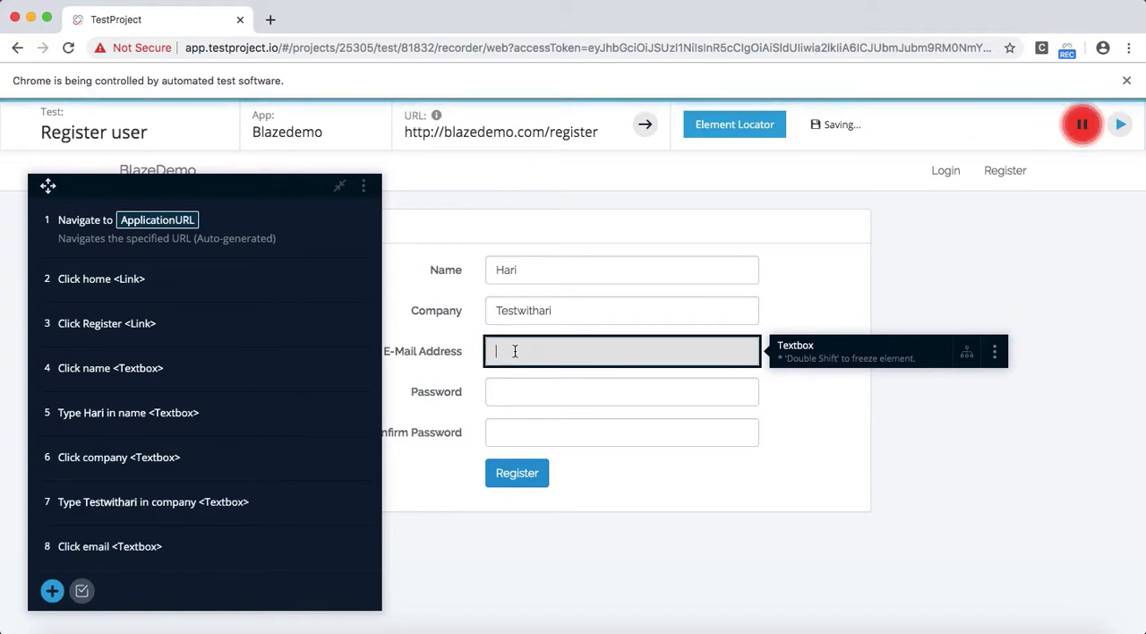
text(testemai)
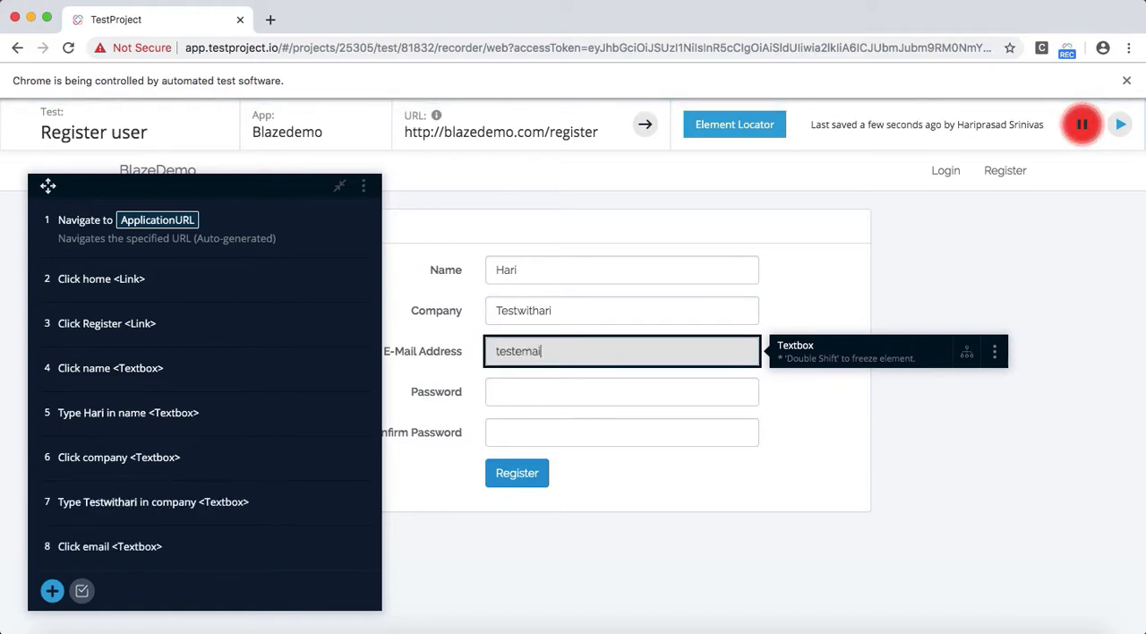
text(l@adsadas.com)
click(528, 391)
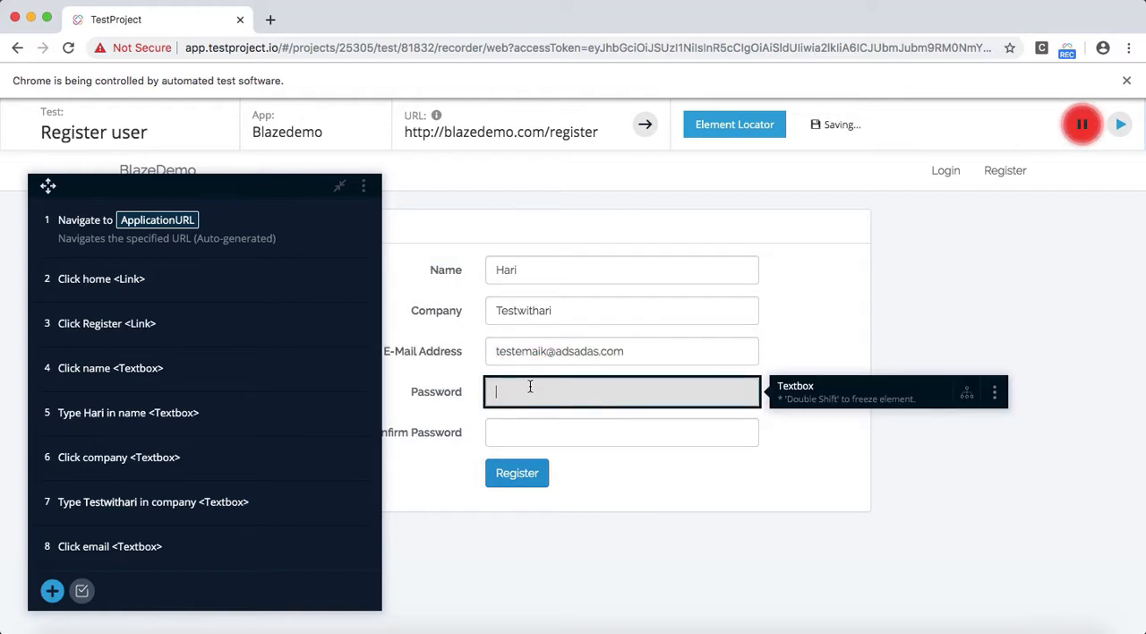
text(12345)
click(522, 428)
text(admin)
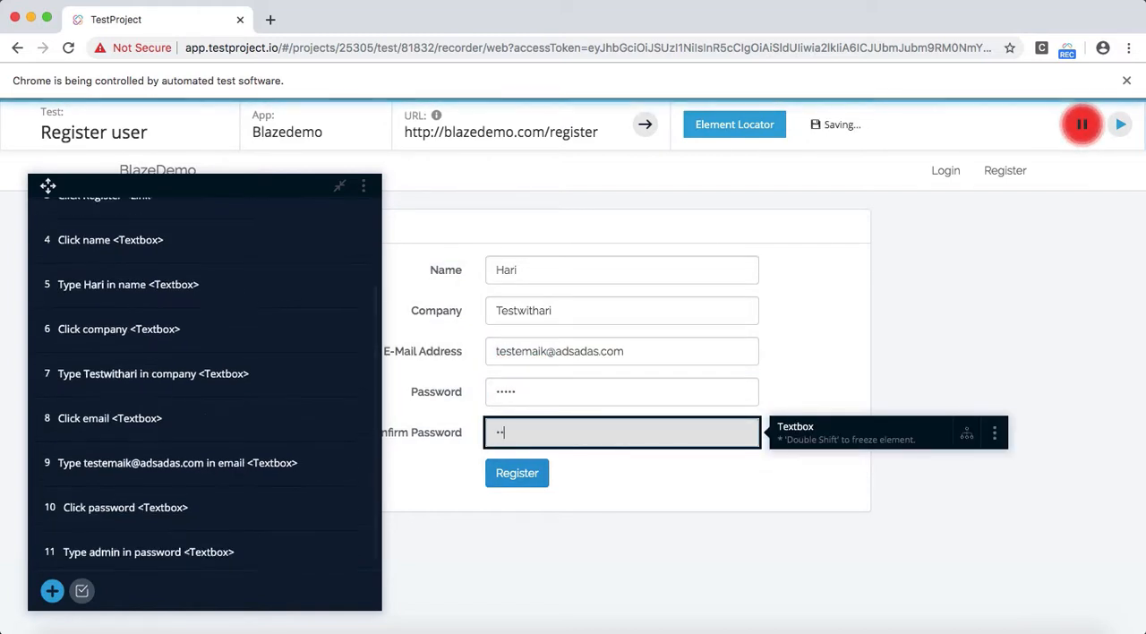
click(524, 470)
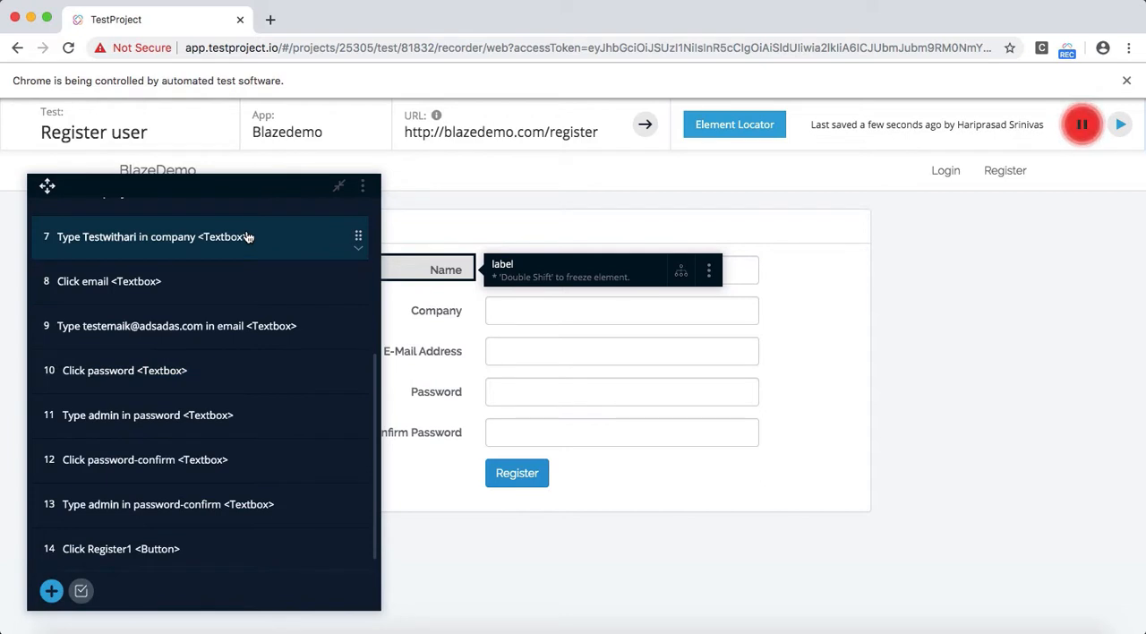
Step: Review the recorded steps, stop the recording, and close the recorder window, confirming leaving the site
scroll(248, 239, up, 4)
scroll(248, 238, down, 4)
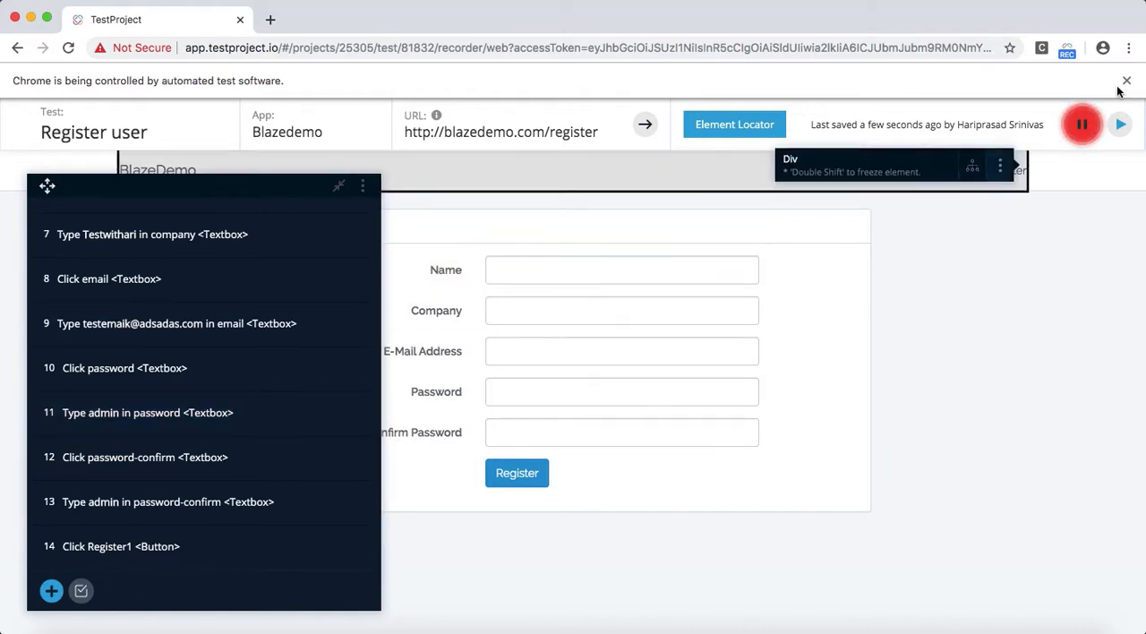
click(1085, 130)
click(1084, 130)
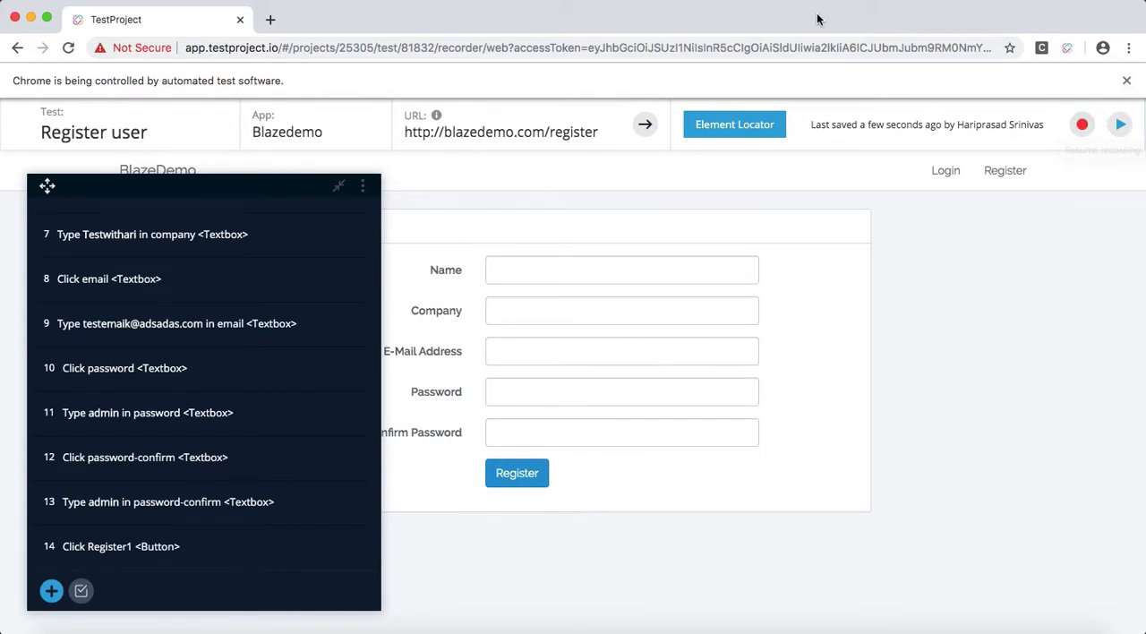
click(14, 18)
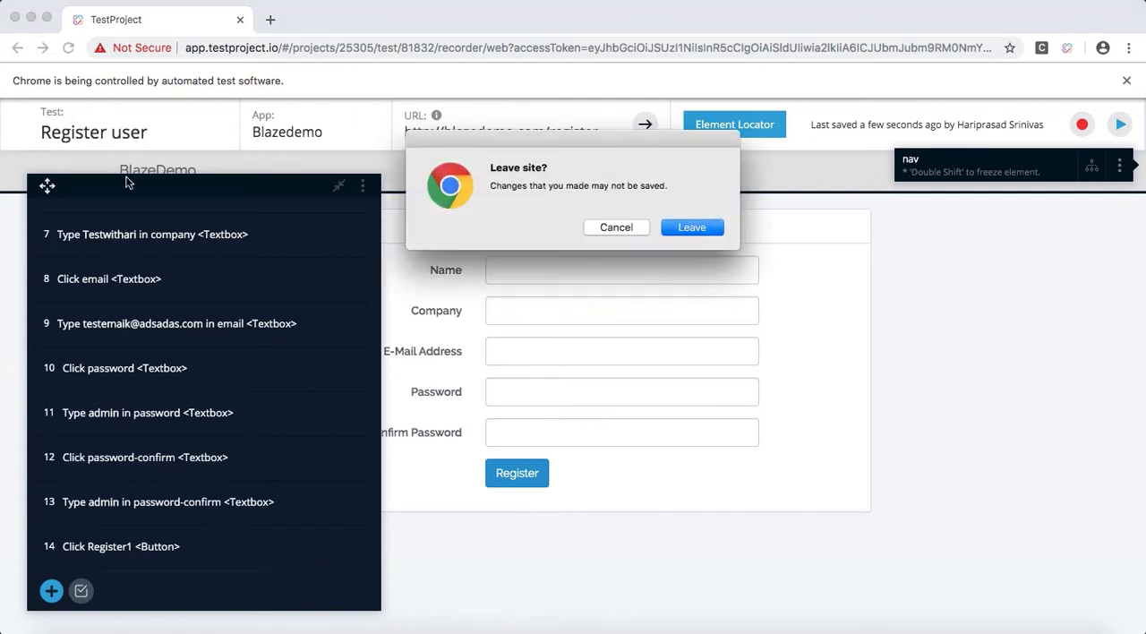
click(687, 229)
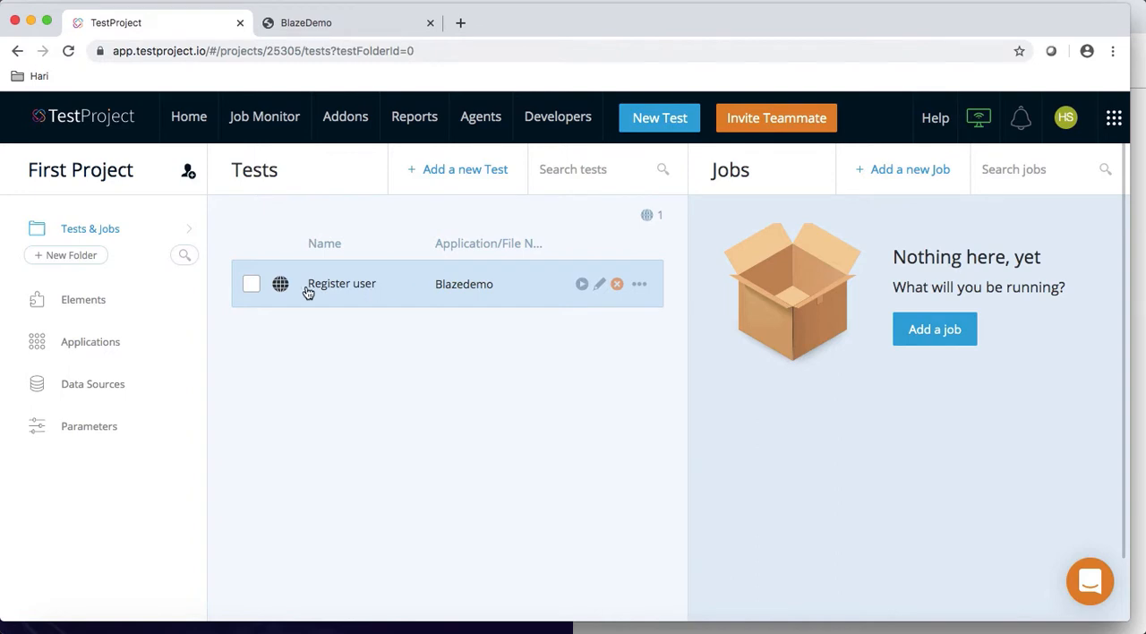
Step: Reopen the saved Register user test, review its steps there and in a relaunched recorder, and close the recorder without changes
click(394, 295)
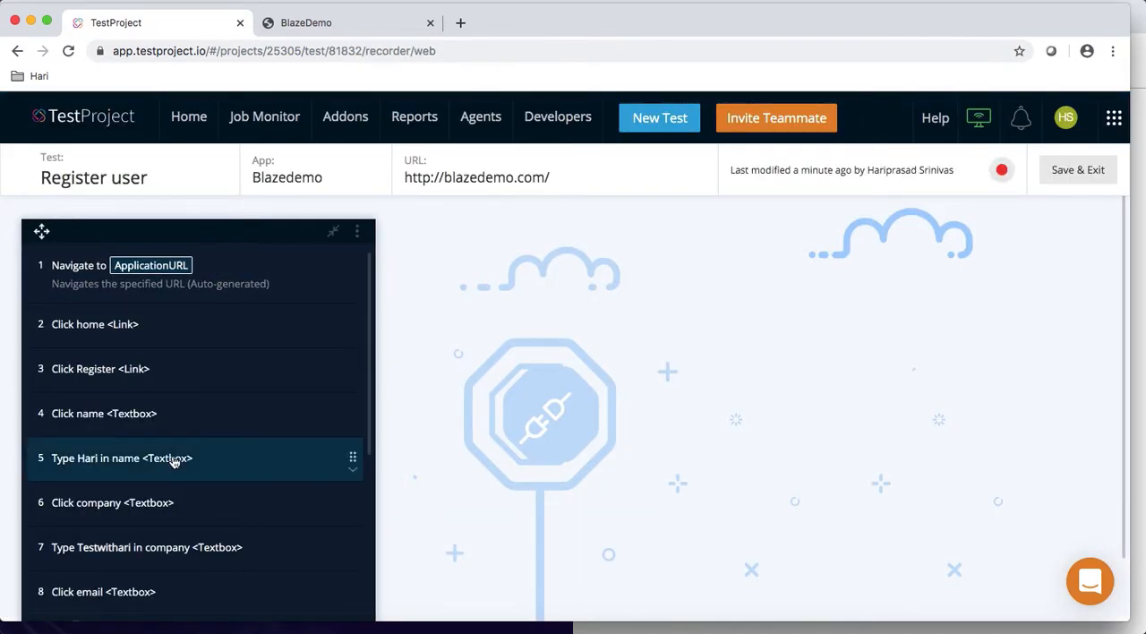
scroll(246, 460, down, 5)
scroll(173, 460, up, 5)
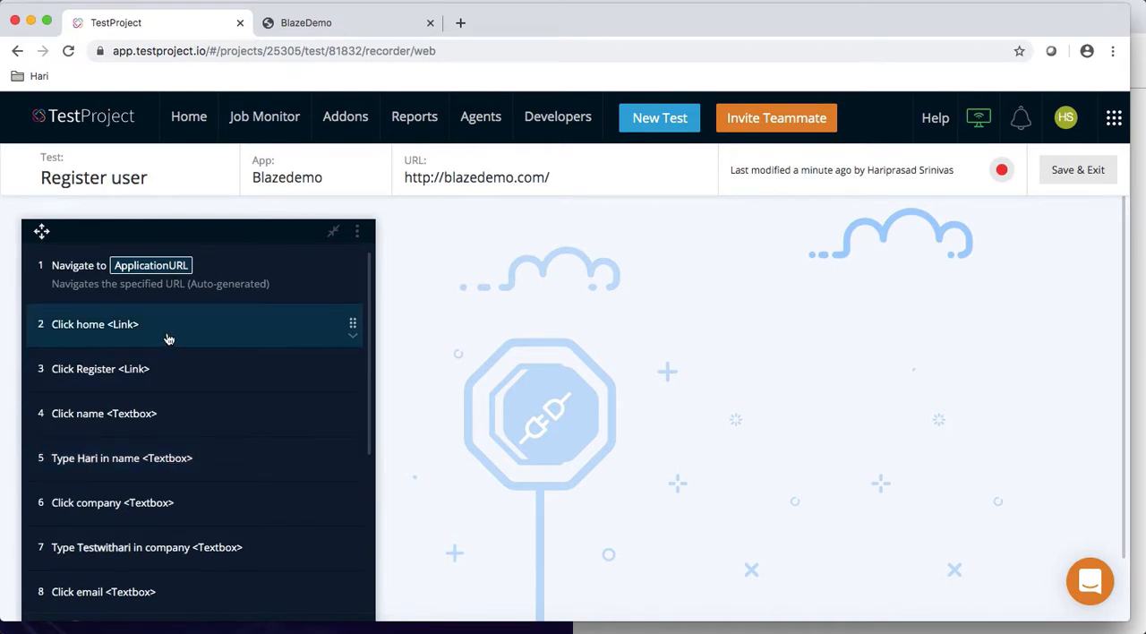
click(1002, 172)
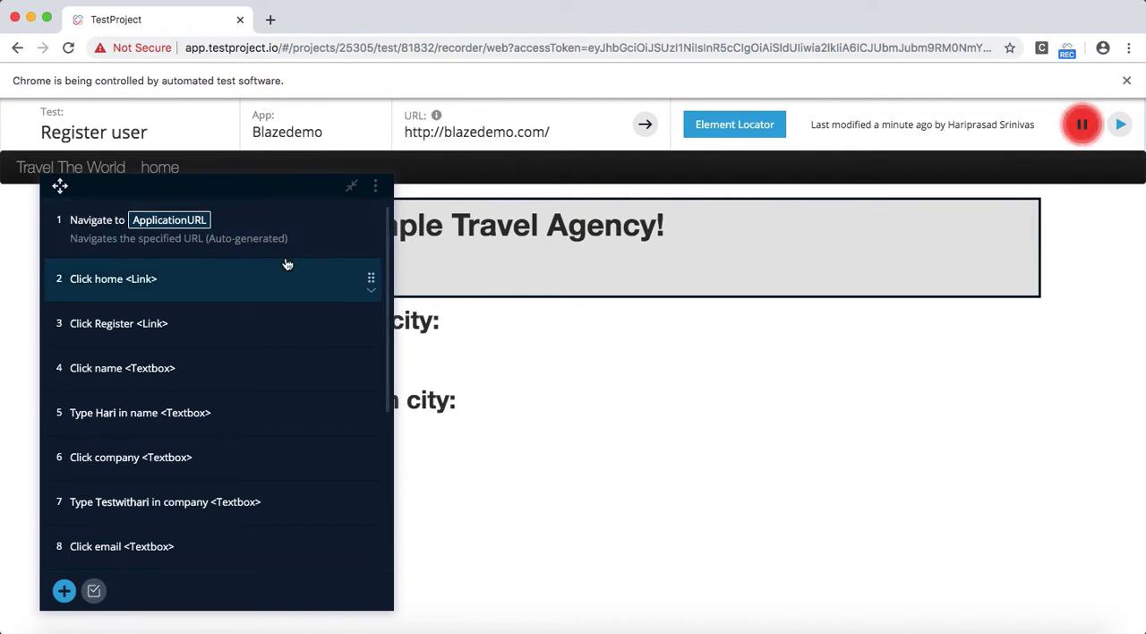
scroll(296, 343, down, 2)
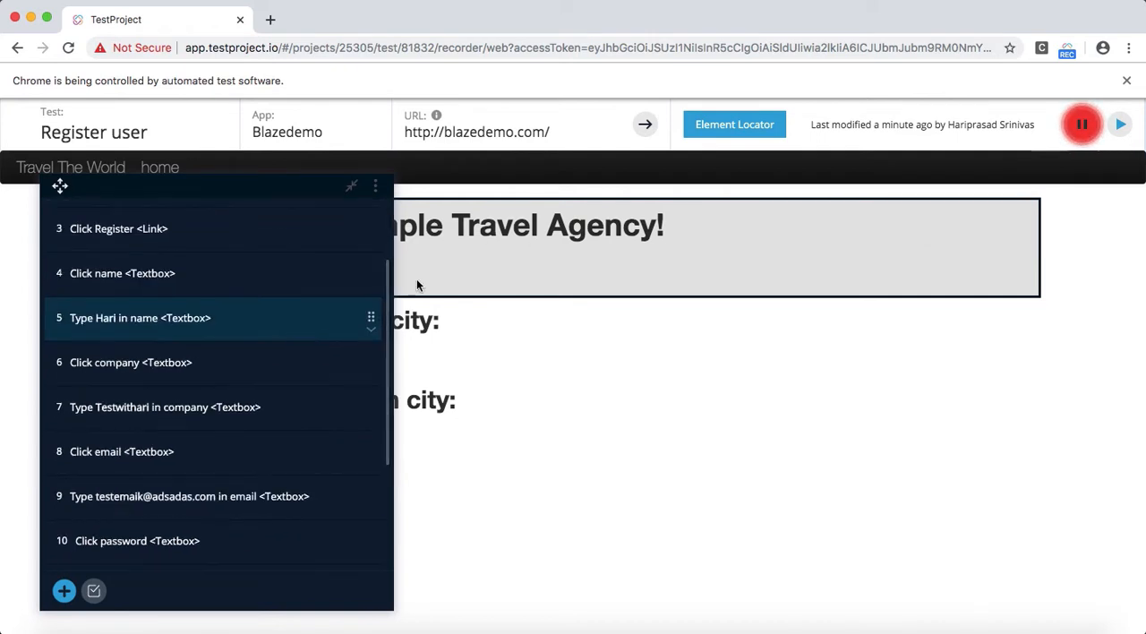
click(1082, 130)
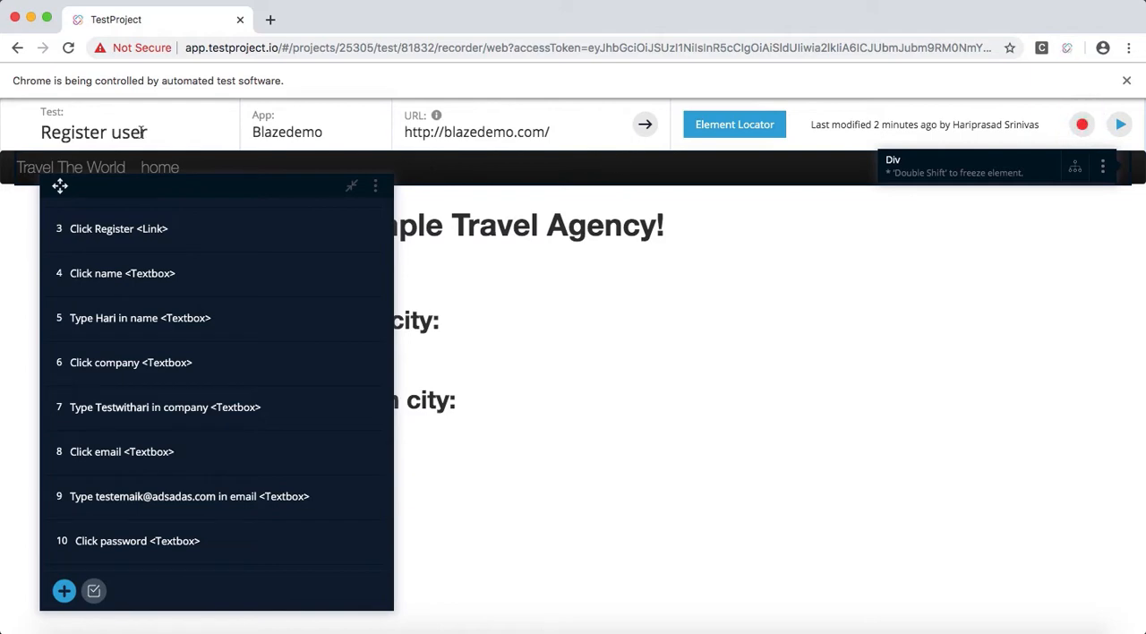
click(692, 227)
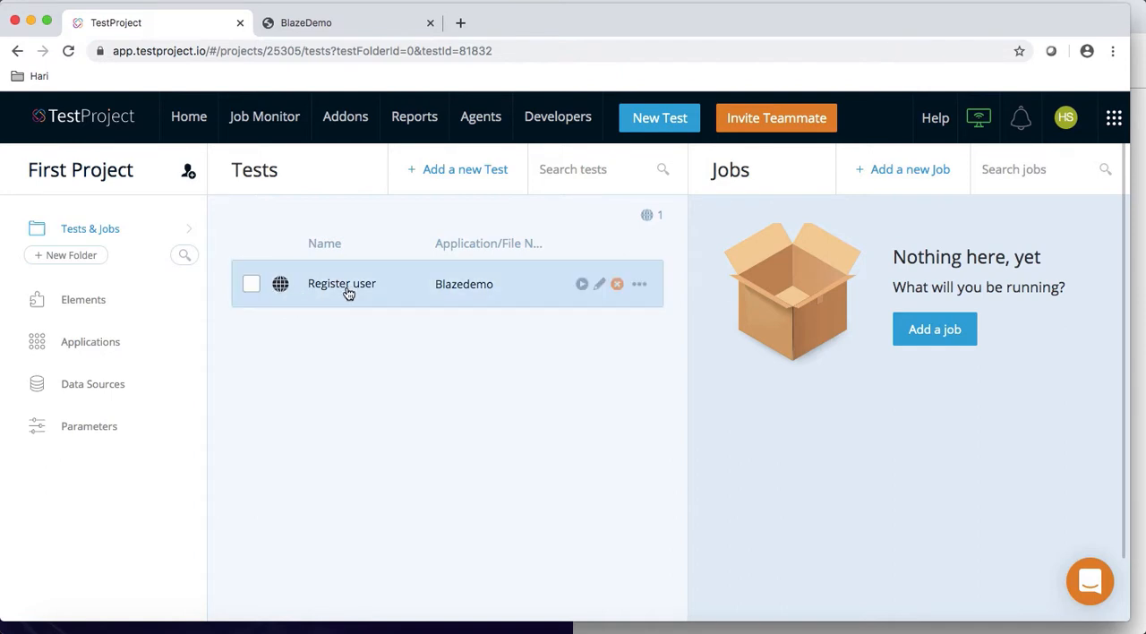
Step: Look through the Register user test's available actions and its code generation options, and close them without generating code
click(252, 287)
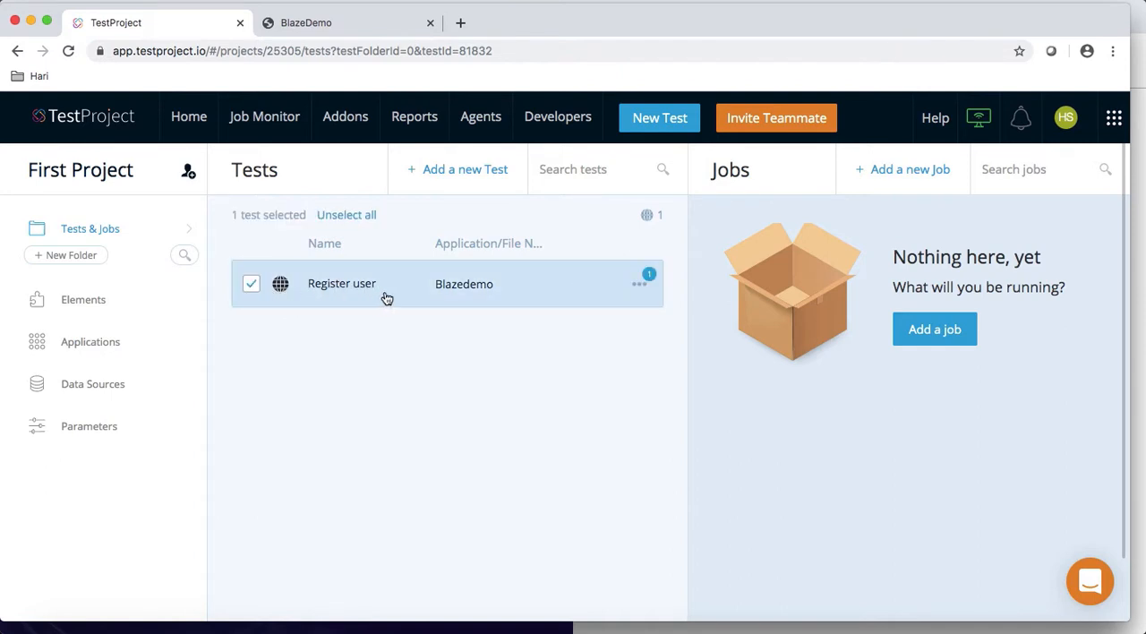
click(252, 288)
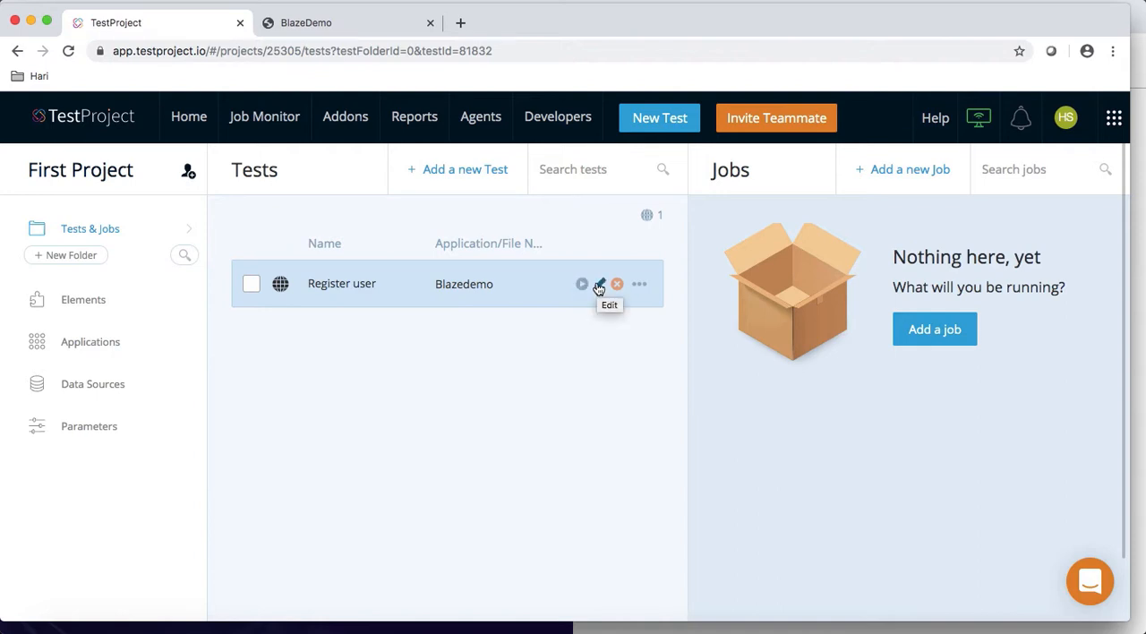
click(638, 285)
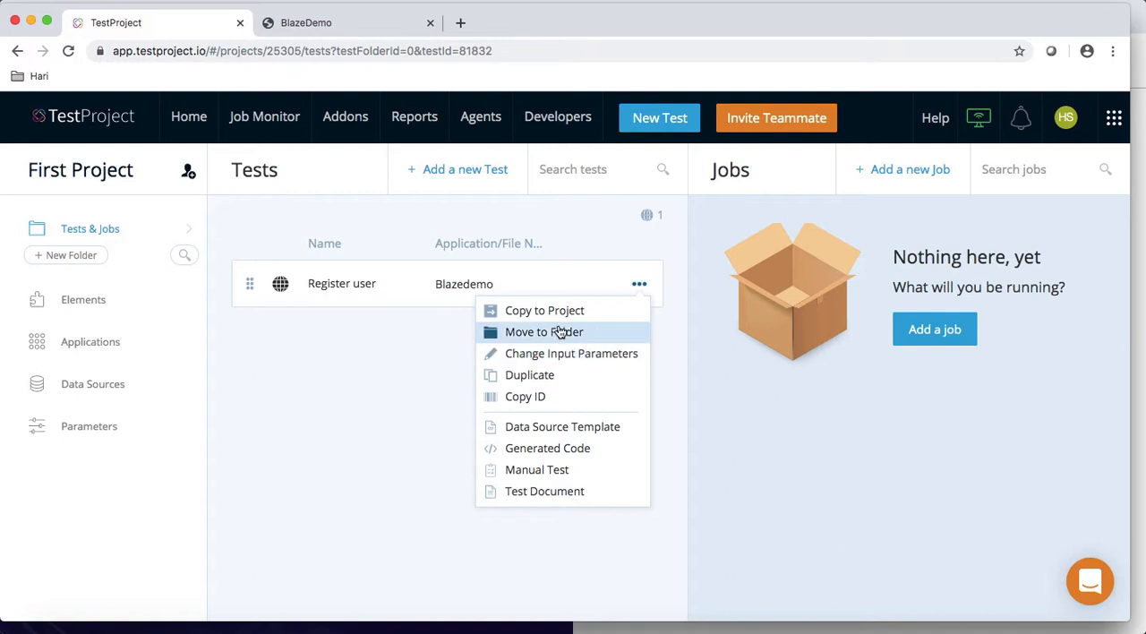
click(566, 455)
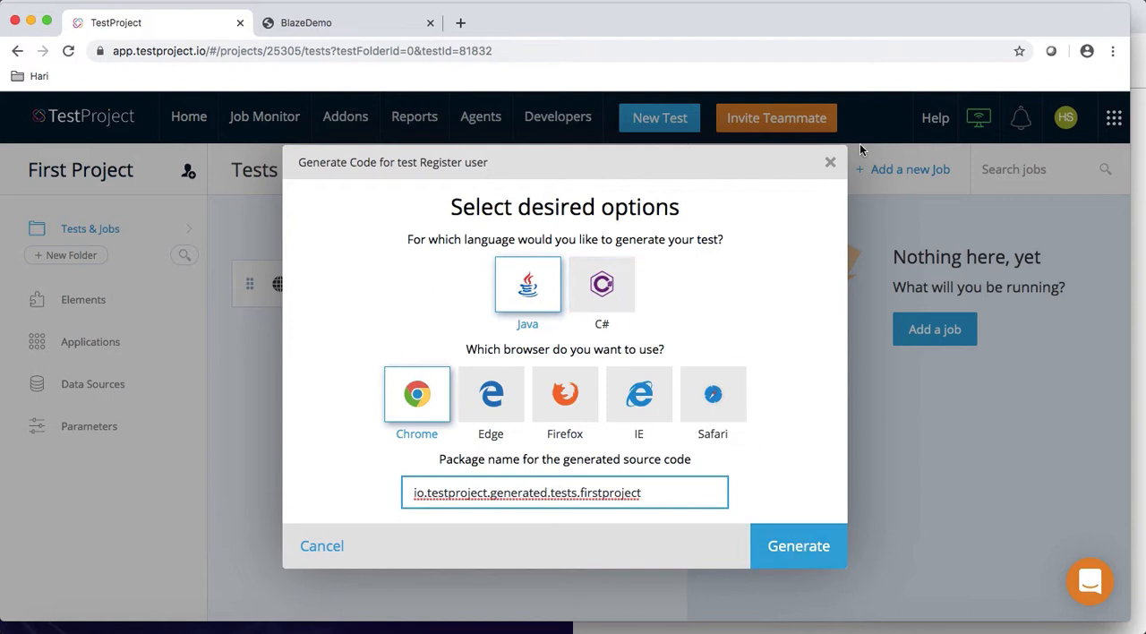
click(830, 163)
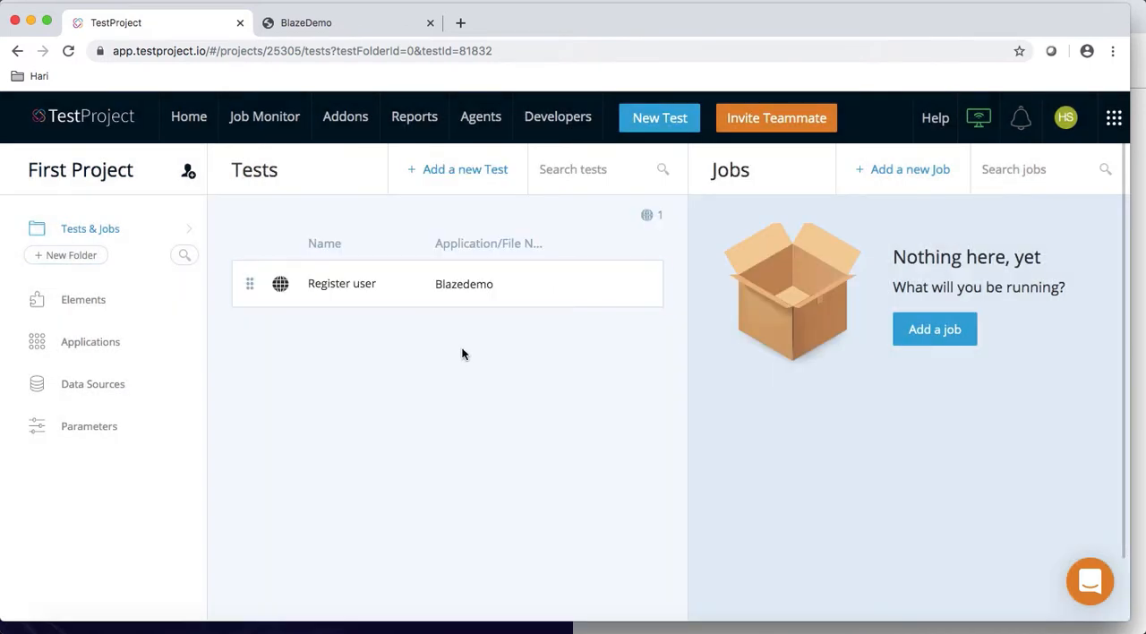
Step: Run the Register user test on agent Testwithhari_agent_1 in desktop Chrome with the default ApplicationURL
mouse_move(253, 295)
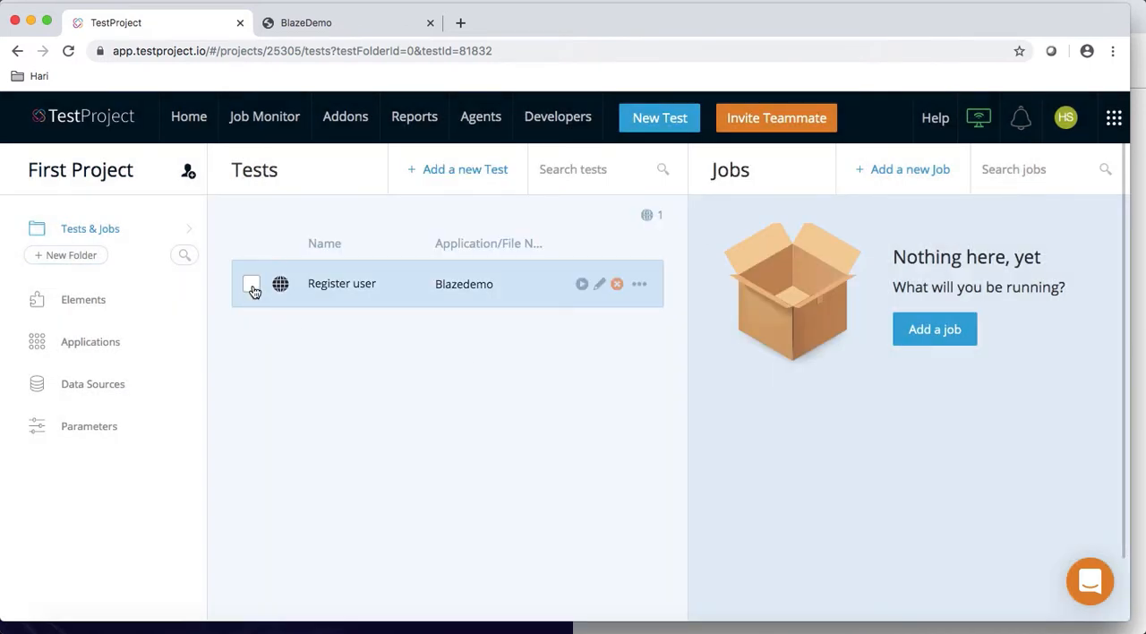
click(581, 285)
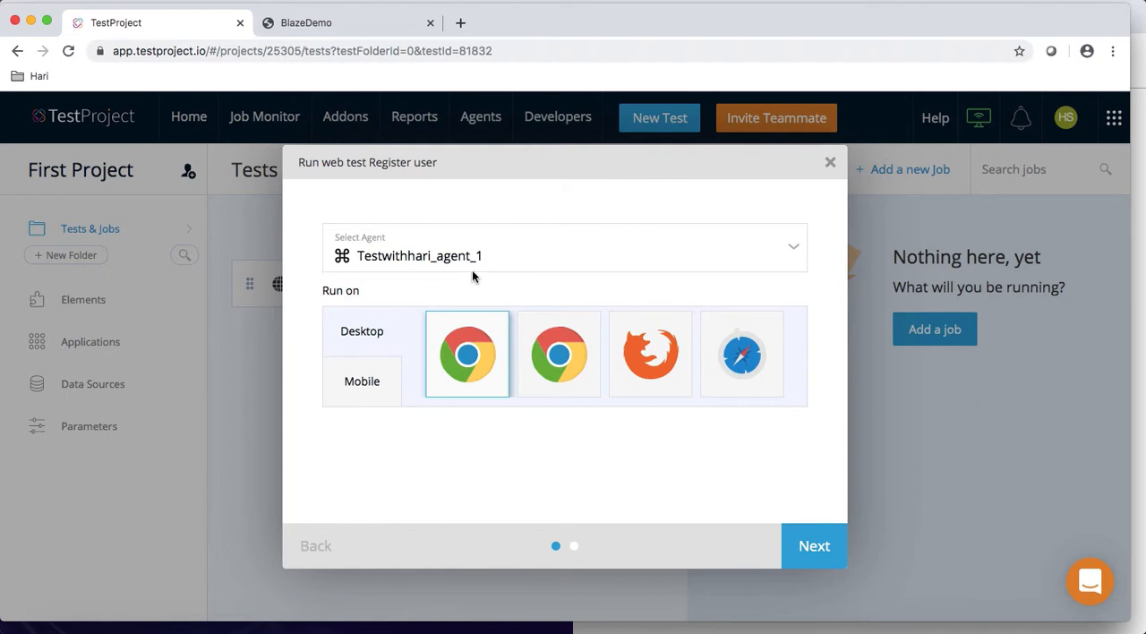
click(500, 268)
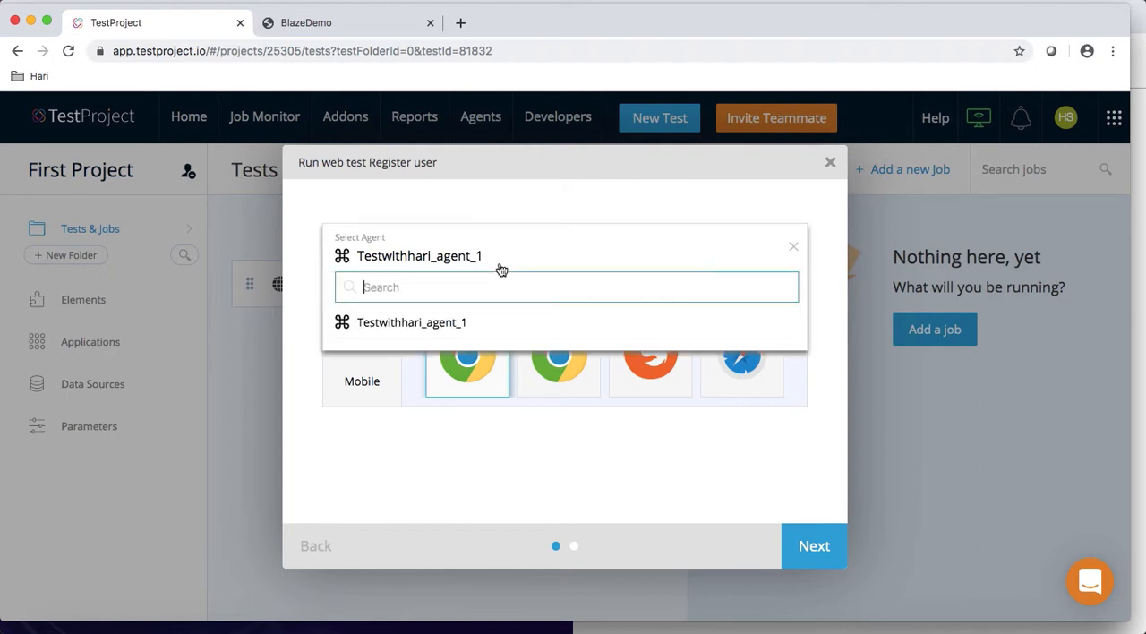
click(460, 323)
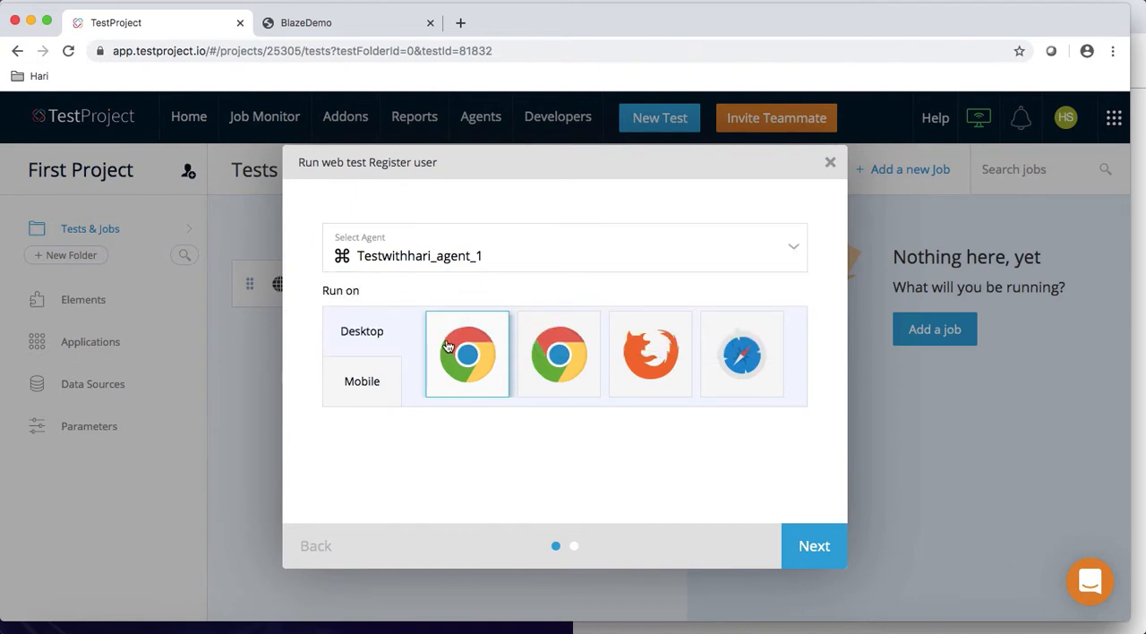
click(565, 347)
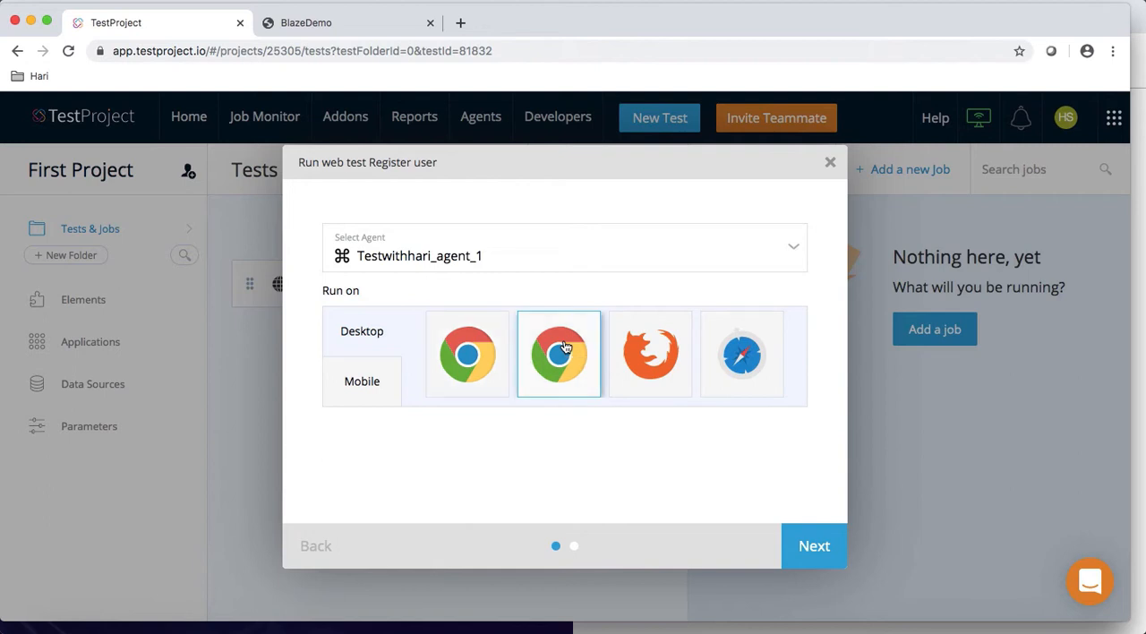
click(815, 550)
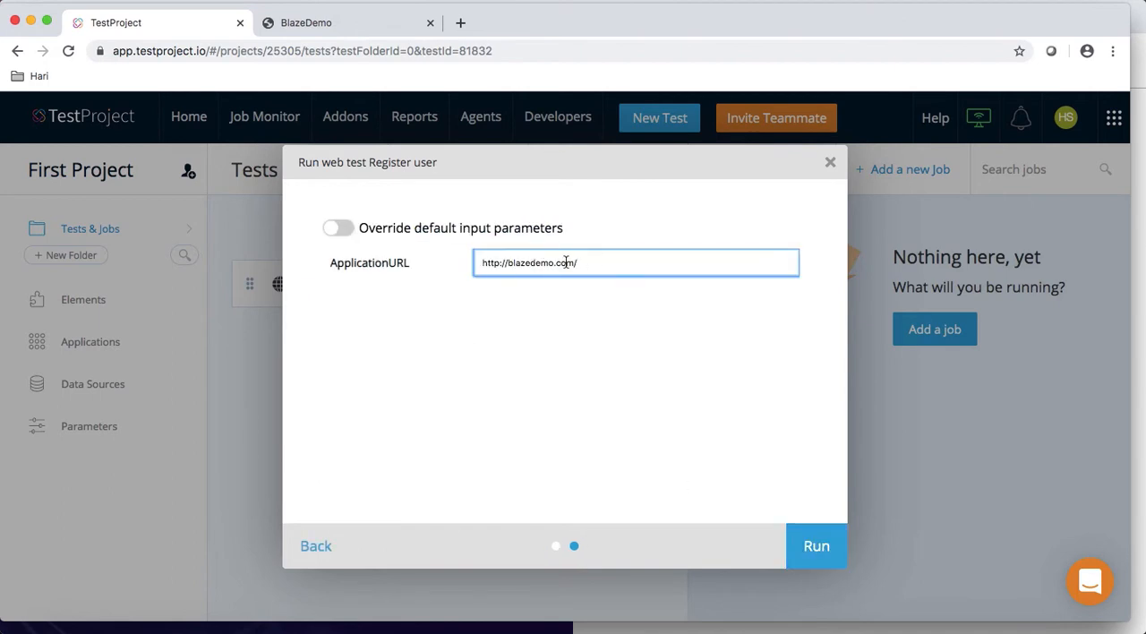
click(819, 548)
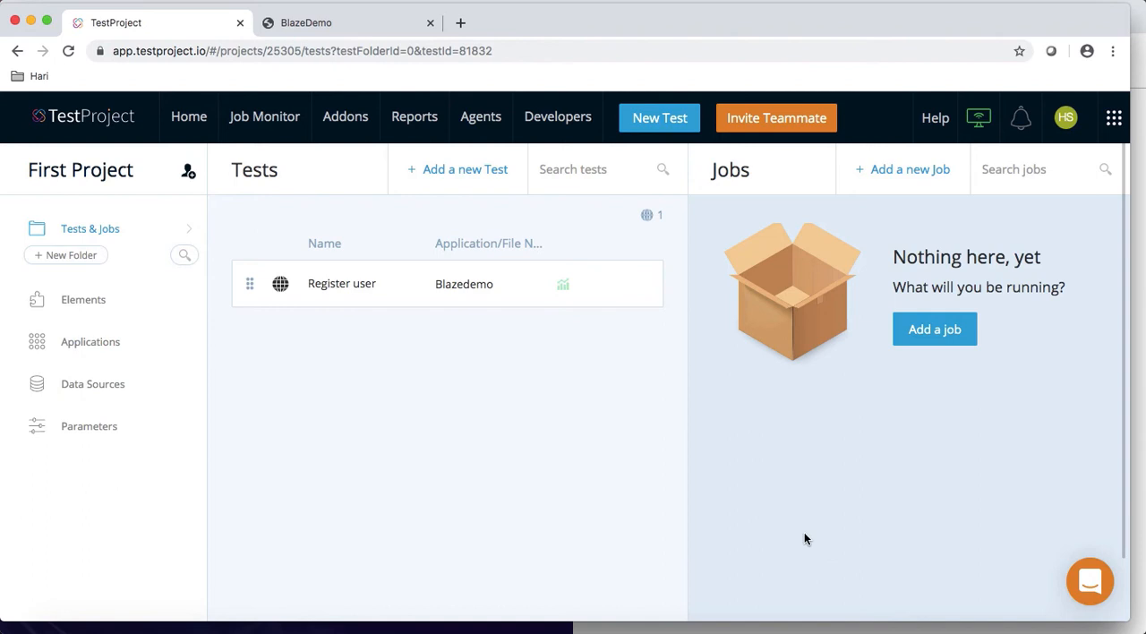
Step: Open the execution report of the Register user run and examine its summary and step list
click(562, 285)
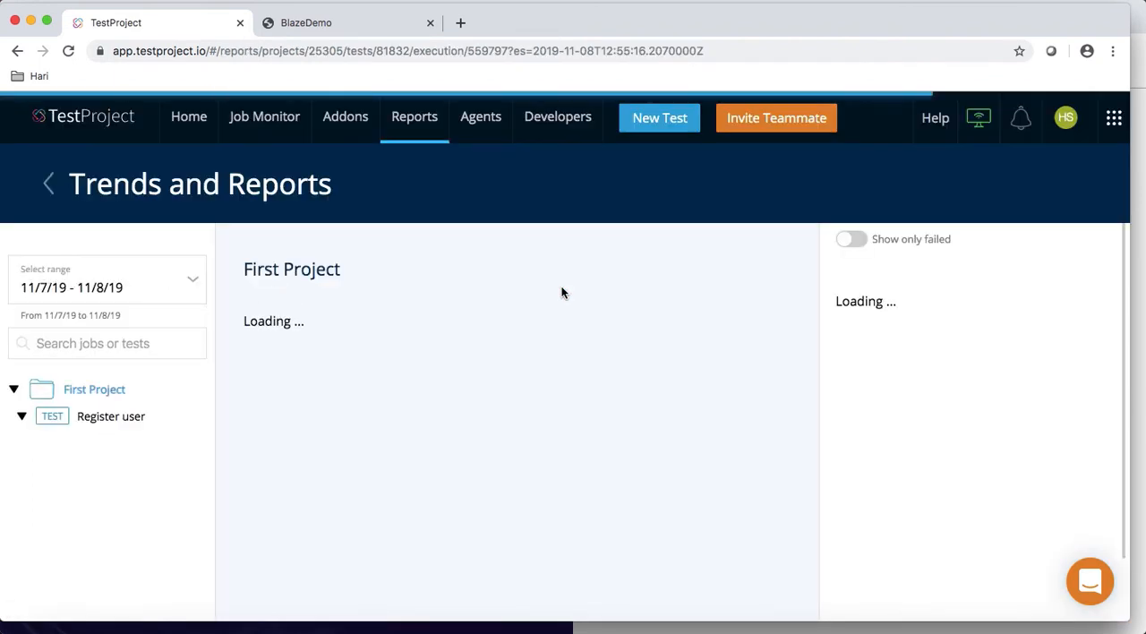
scroll(336, 505, down, 1)
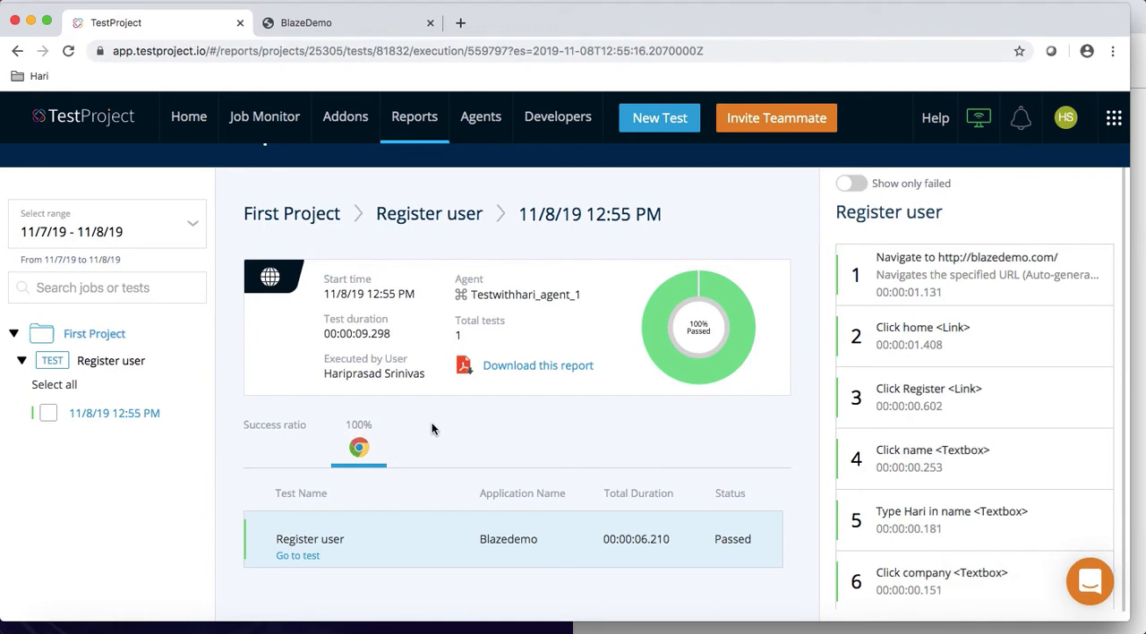
mouse_move(642, 344)
scroll(926, 311, down, 1)
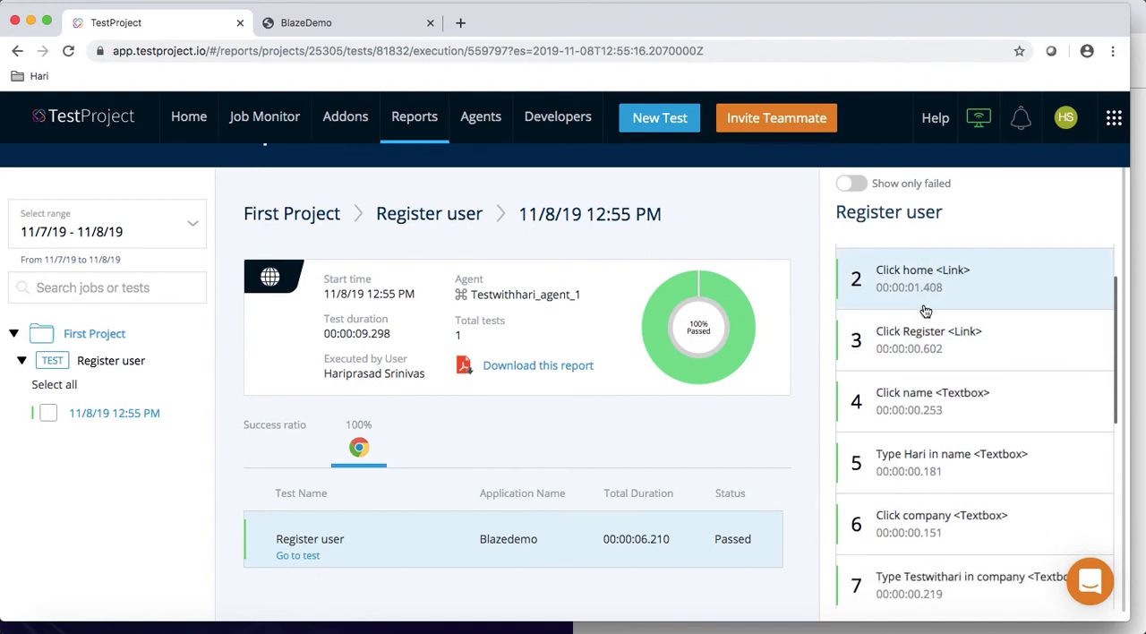
Step: Examine the report details of the name entry, company textbox and email textbox steps
scroll(925, 311, down, 3)
click(922, 279)
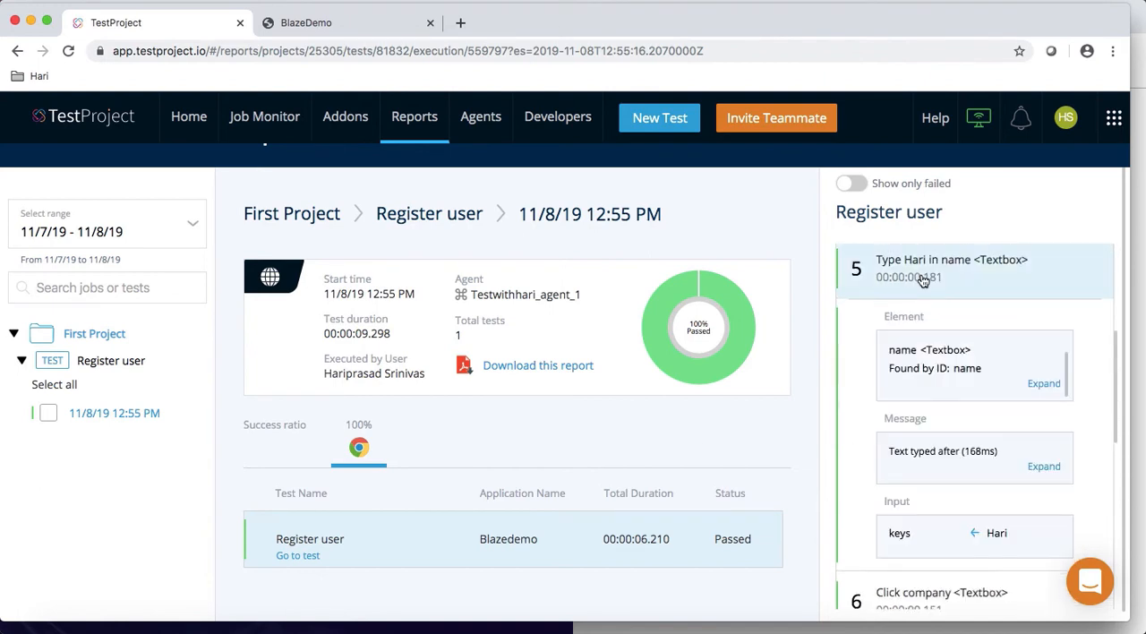
scroll(933, 395, down, 5)
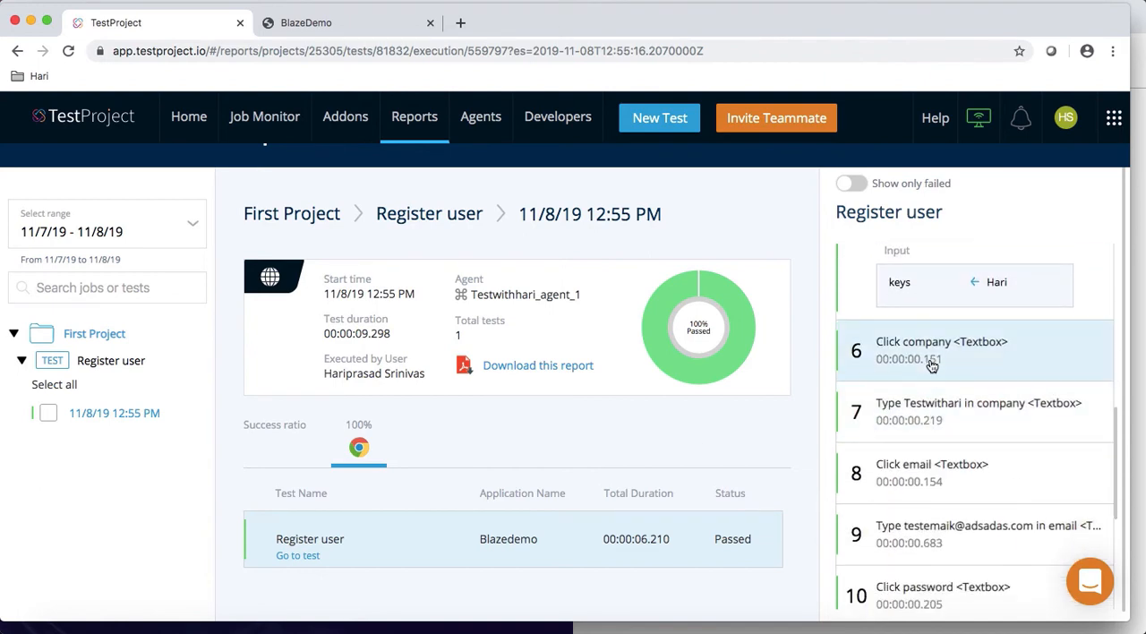
click(932, 364)
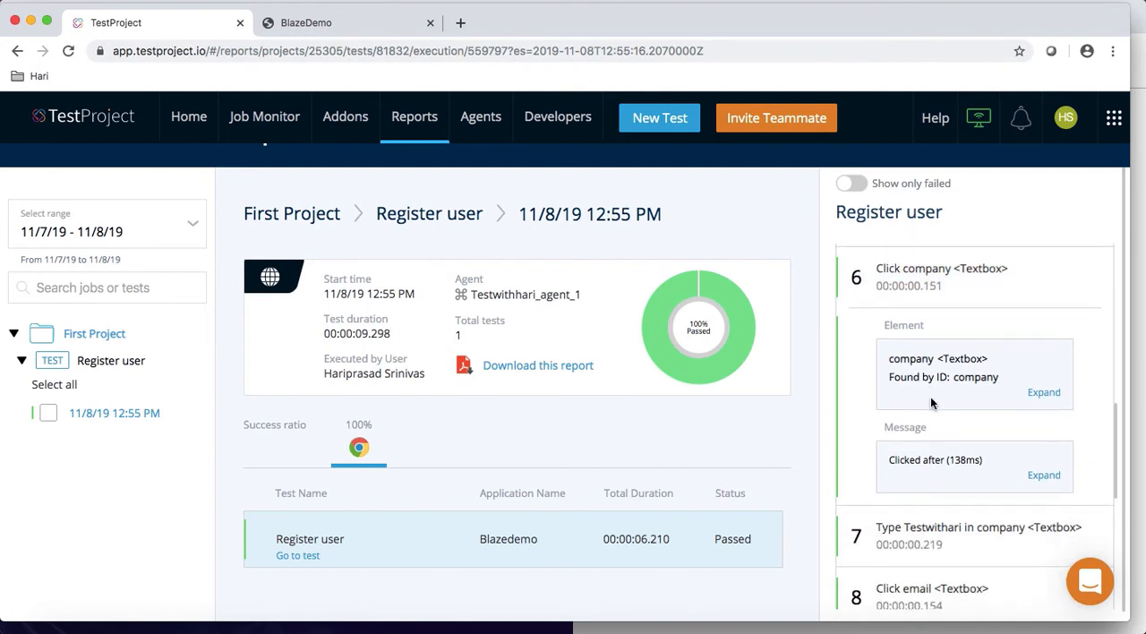
scroll(932, 403, down, 1)
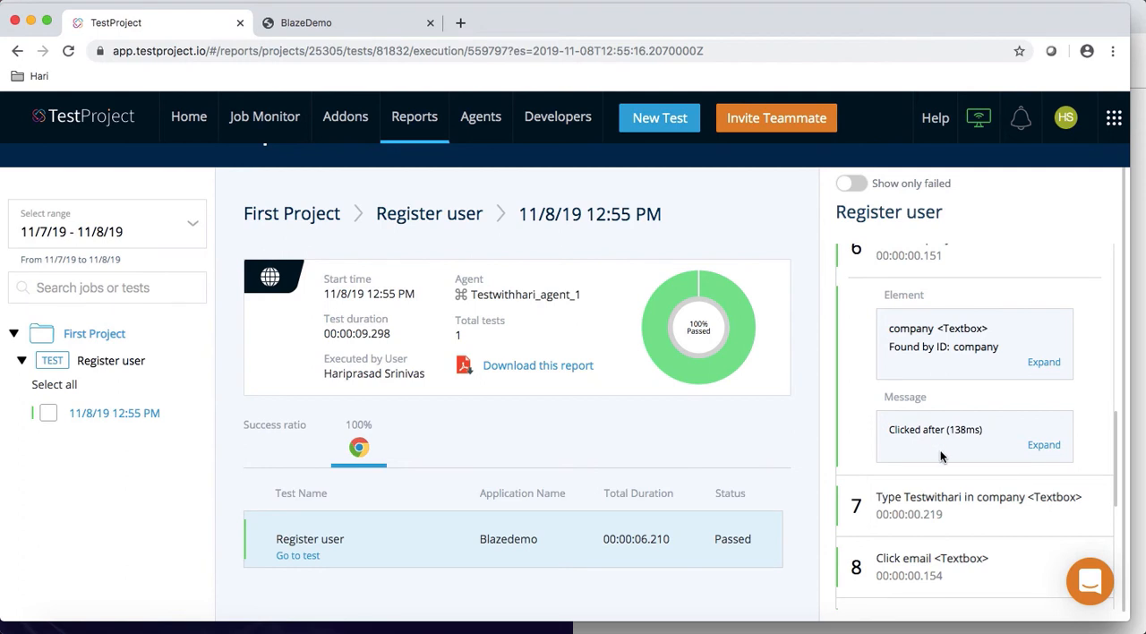
scroll(940, 449, down, 4)
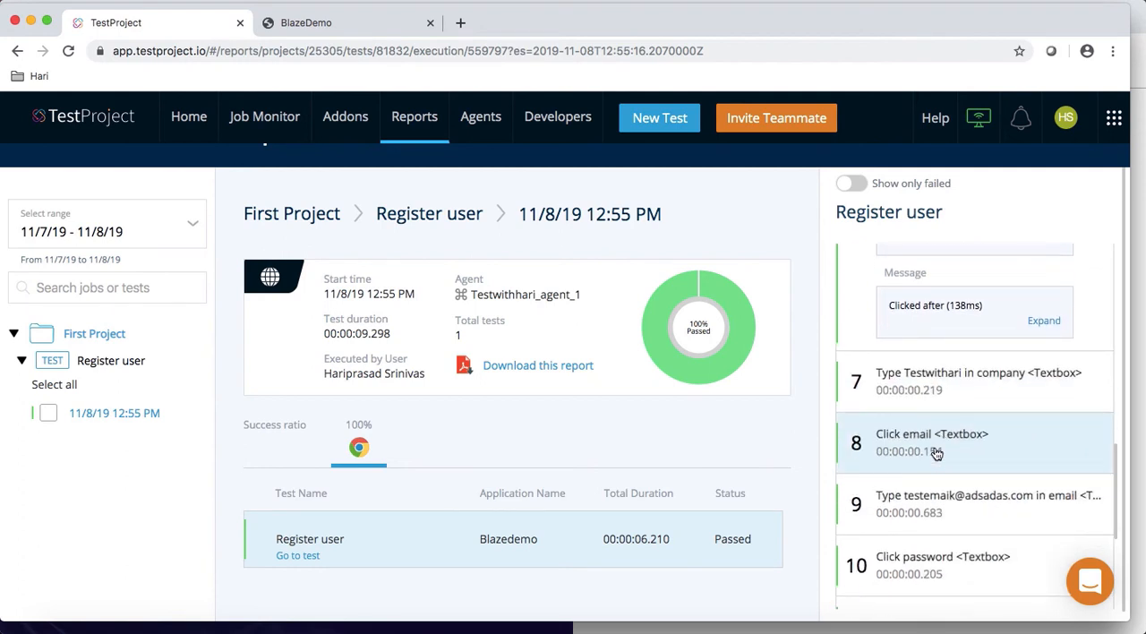
click(940, 448)
scroll(762, 368, up, 2)
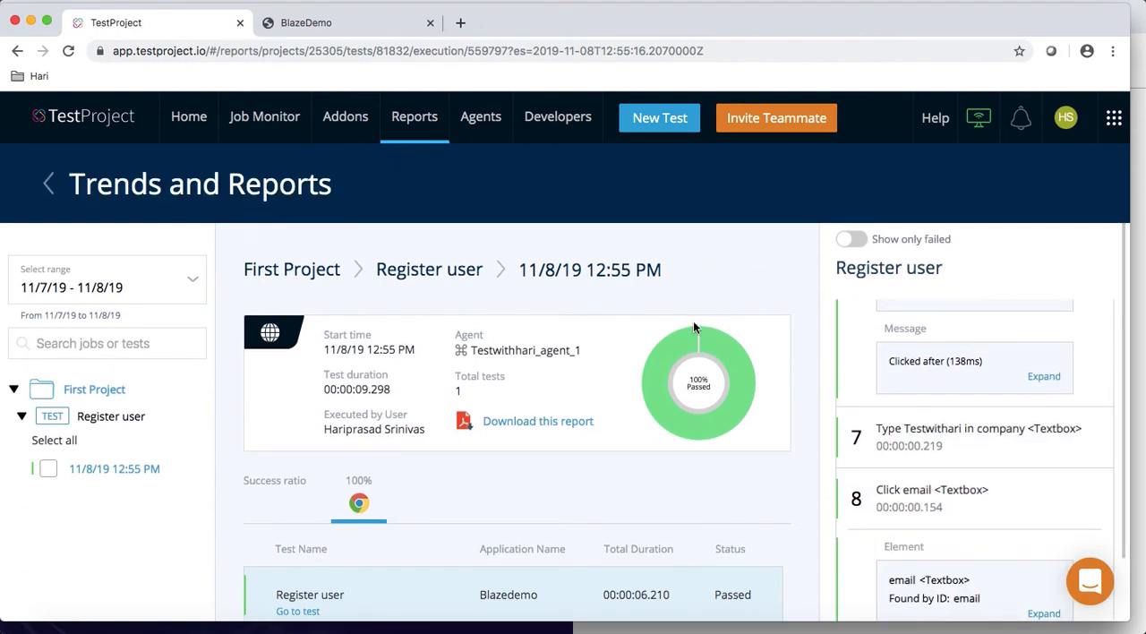
Step: Leave the report and go back through the home page to First Project's tests and jobs
click(49, 184)
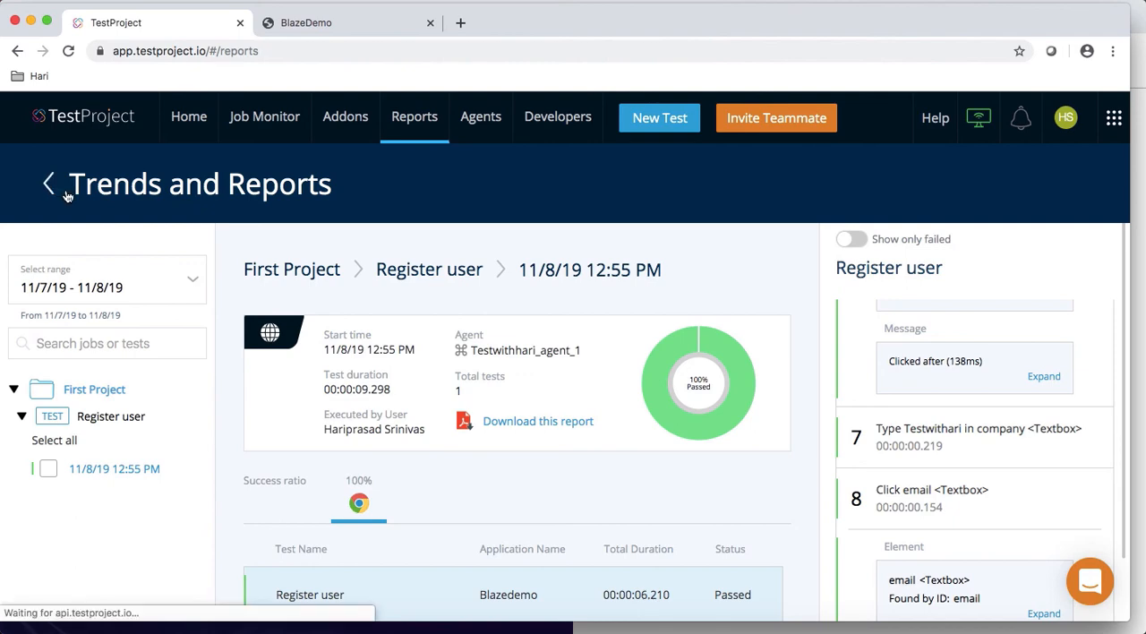
click(189, 117)
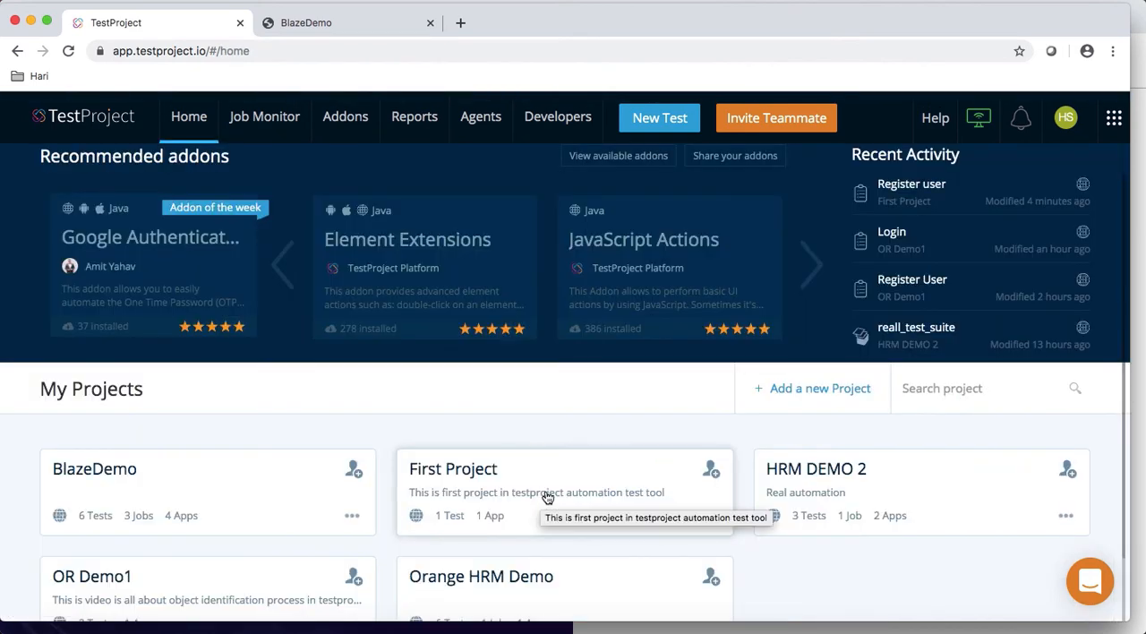
click(554, 496)
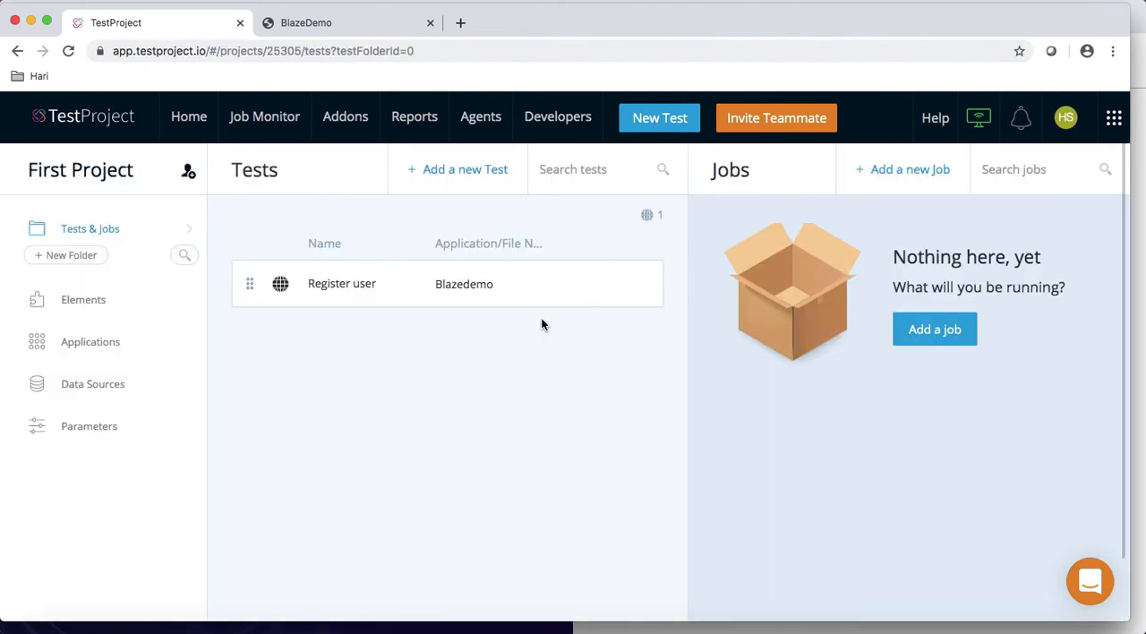